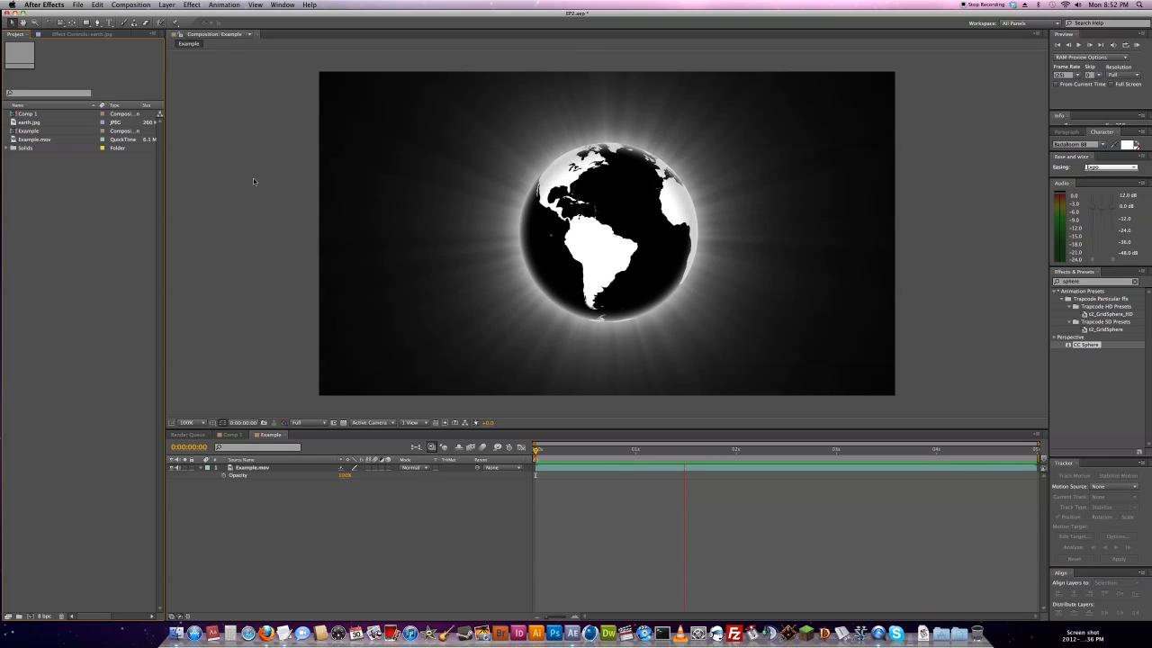
# Create a new 1280 x 720 composition at 25 fps with a 10-second duration, using the HDV/HDTV 720 25 preset
pyautogui.click(131, 5)
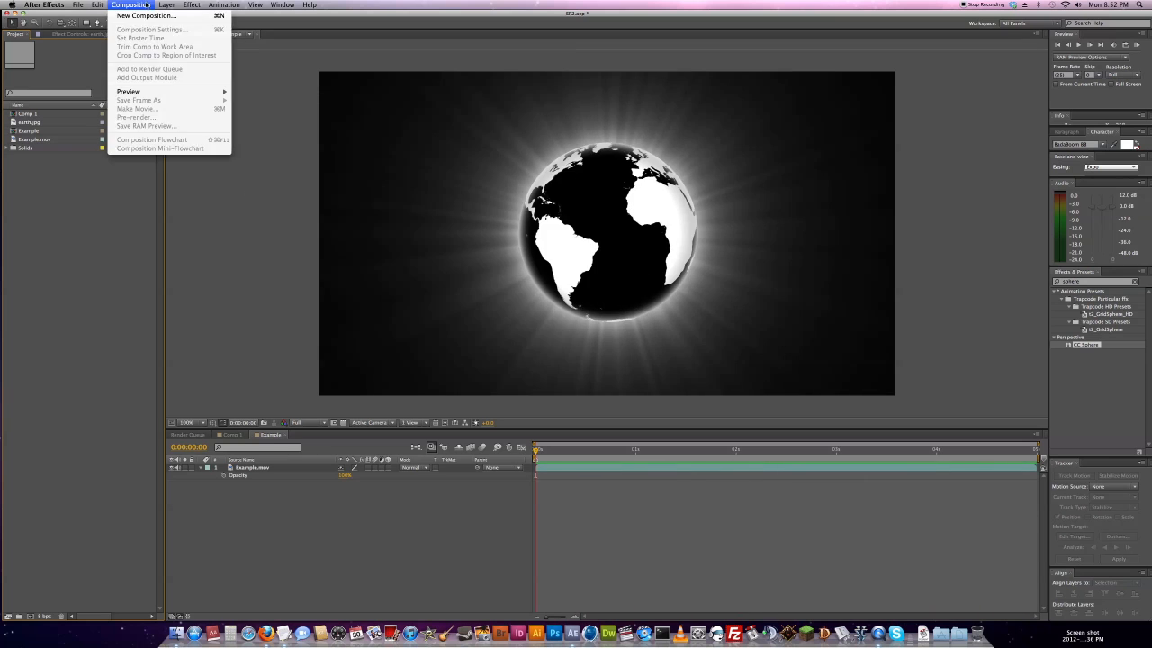
pyautogui.click(149, 12)
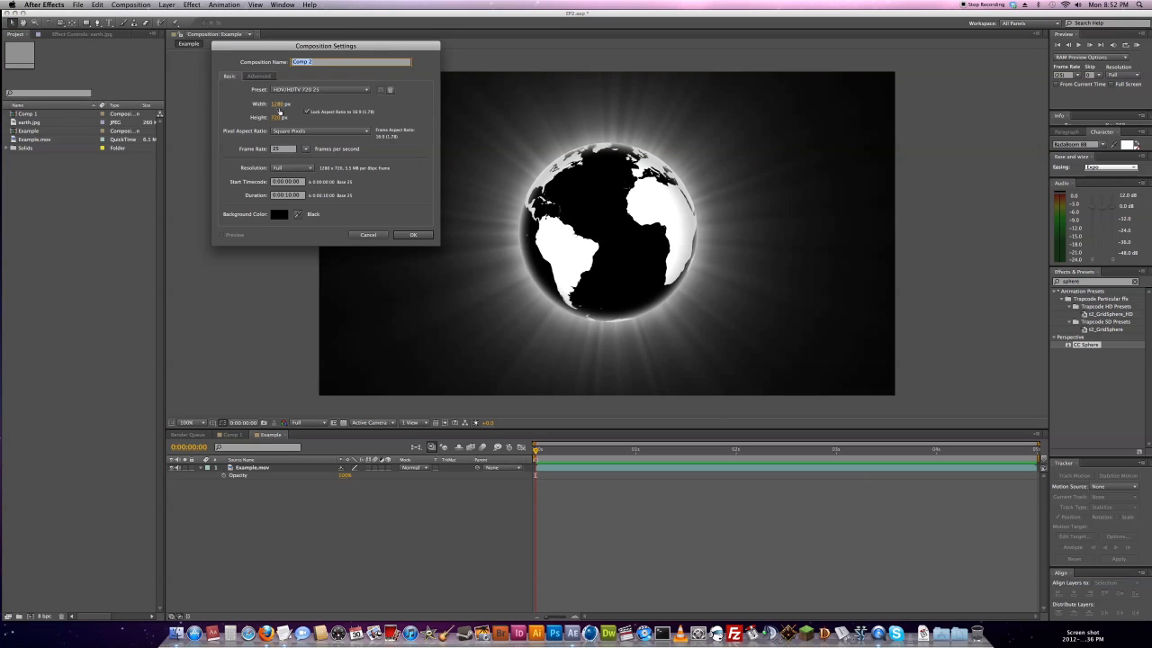
pyautogui.click(431, 235)
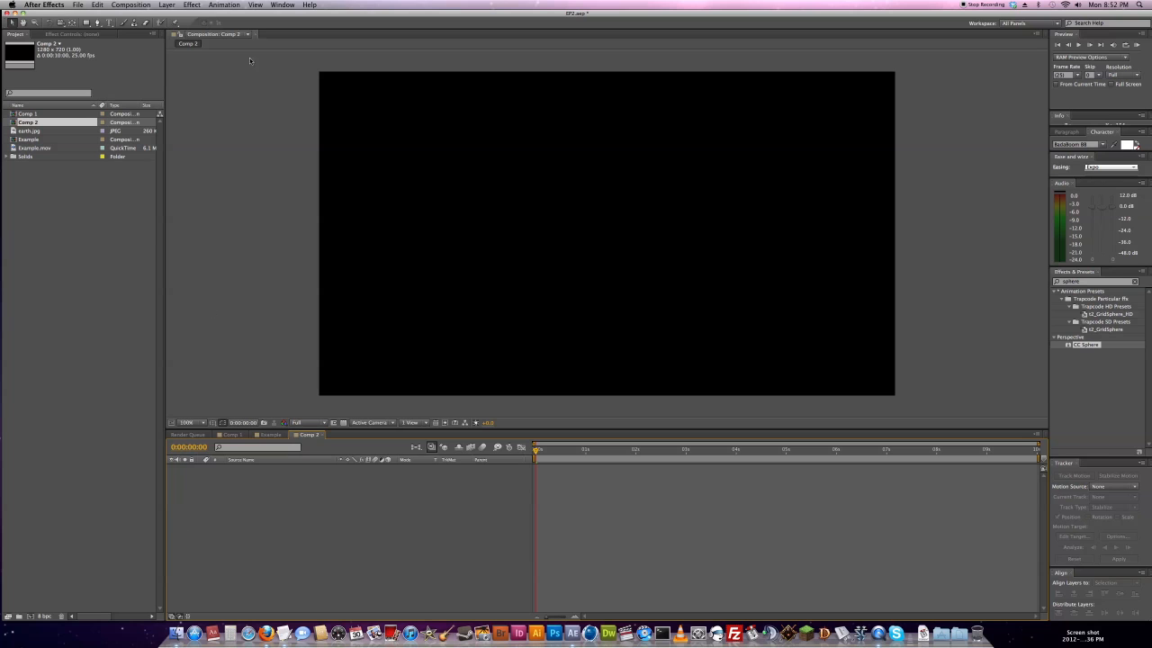
# Add a white solid layer named Source to the new composition
pyautogui.click(167, 5)
pyautogui.moveTo(174, 16)
pyautogui.click(297, 31)
pyautogui.write('Source')
pyautogui.press('Return')
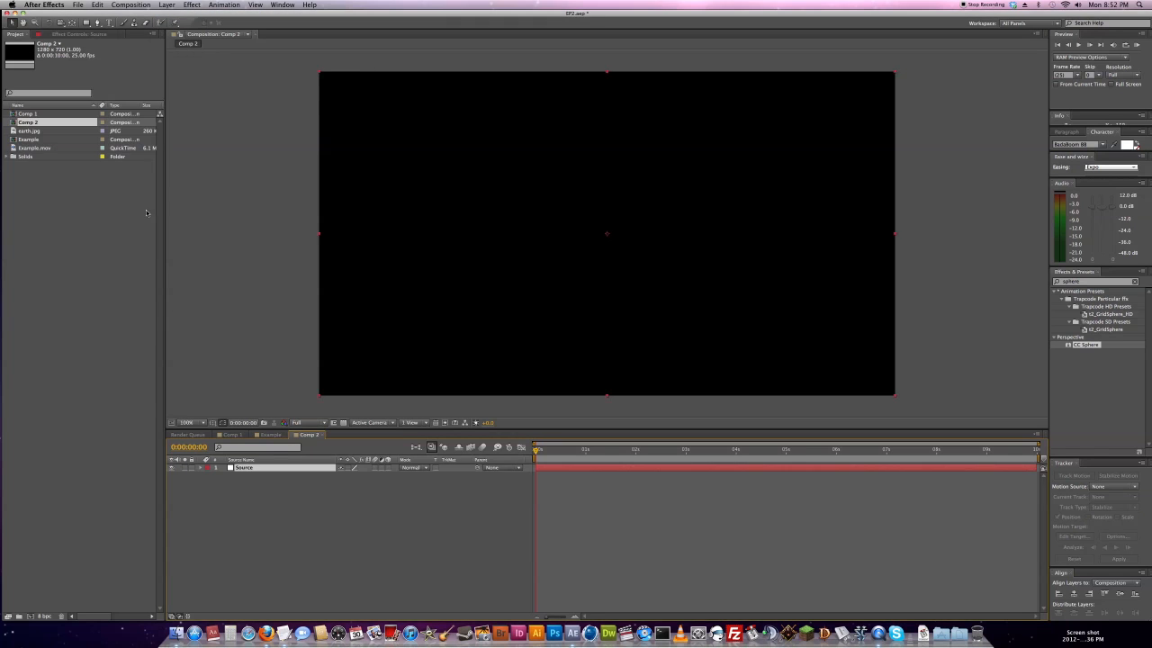
# Apply the Fractal Noise effect to the Source solid
pyautogui.click(197, 8)
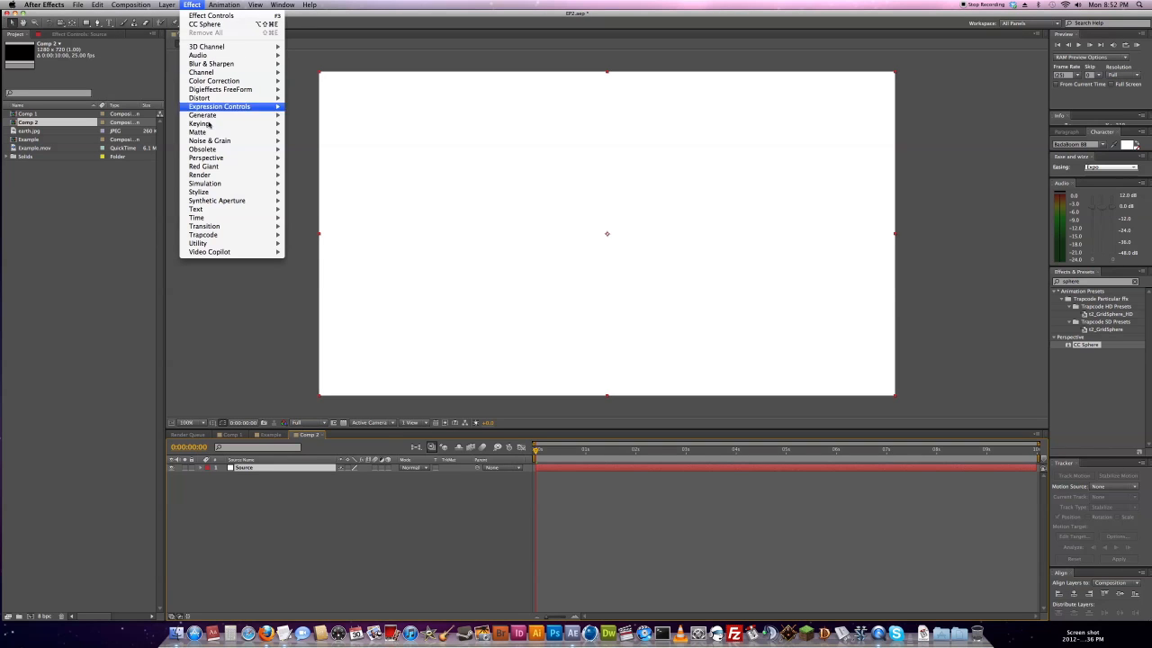
pyautogui.moveTo(237, 144)
pyautogui.click(314, 158)
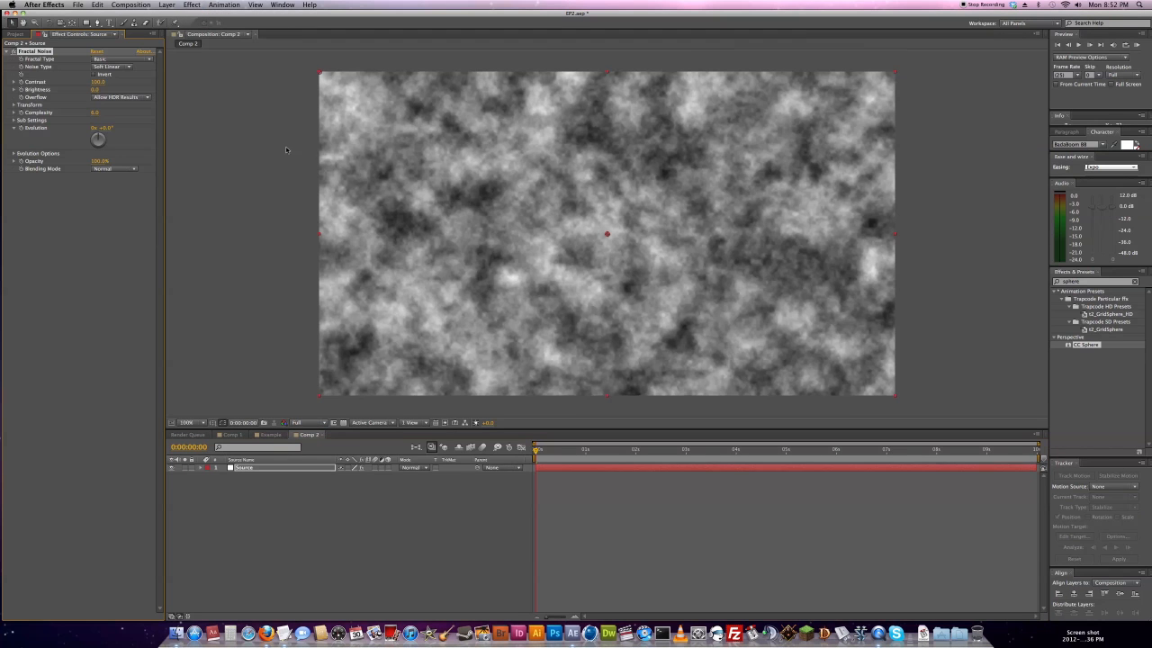
# Reduce the Fractal Noise scale to get a fine-grained pattern and increase its contrast
pyautogui.click(14, 105)
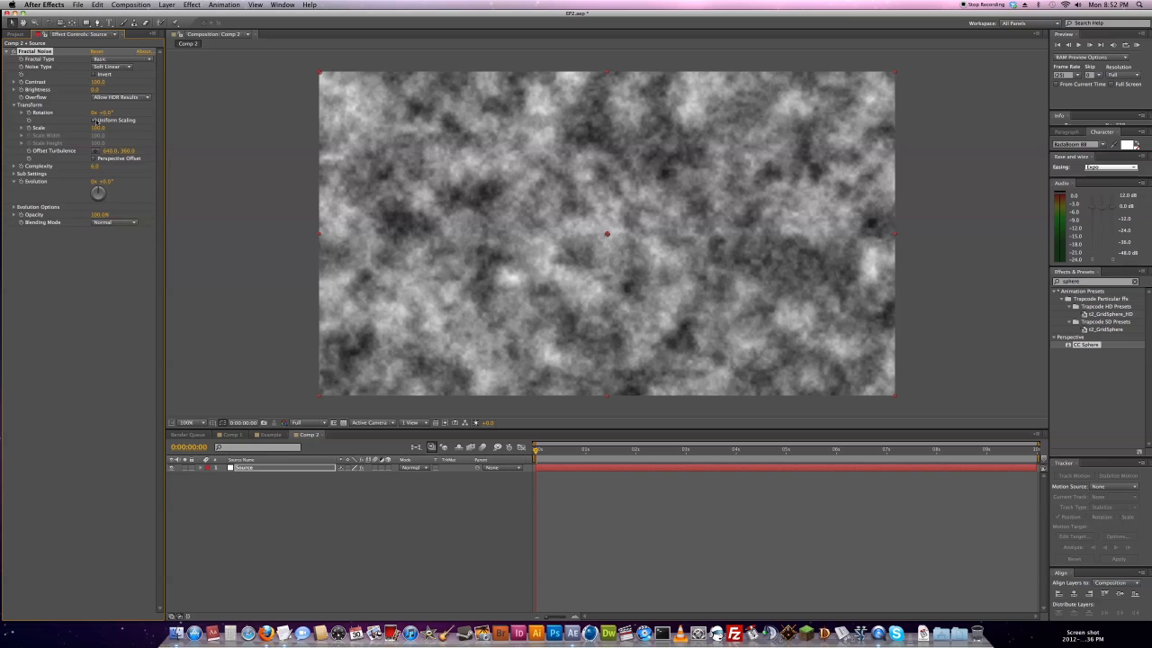
pyautogui.moveTo(96, 129); pyautogui.dragTo(74, 137)
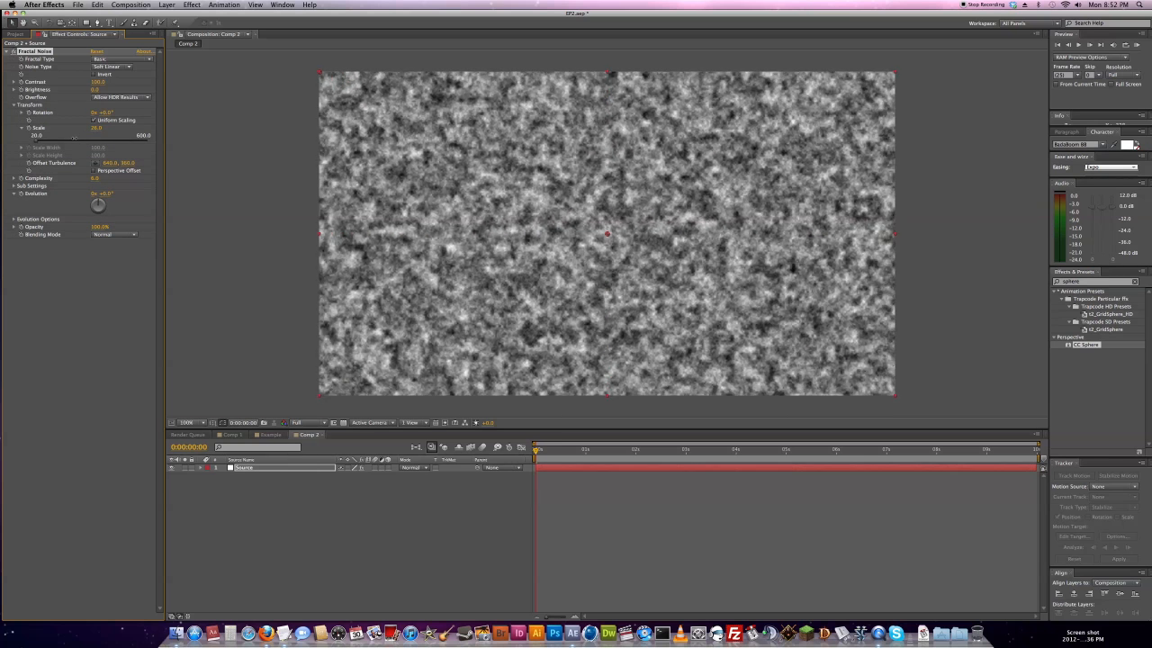
pyautogui.moveTo(102, 82); pyautogui.dragTo(116, 81)
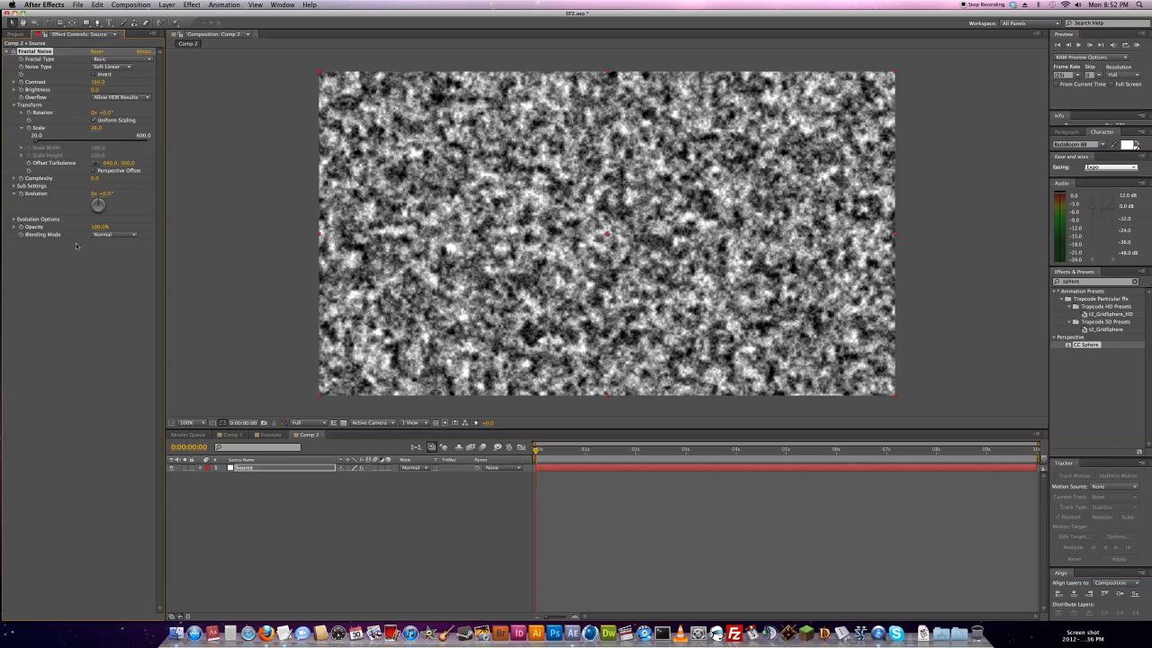
# Animate the Fractal Noise Evolution with the expression time*100
pyautogui.click(42, 209)
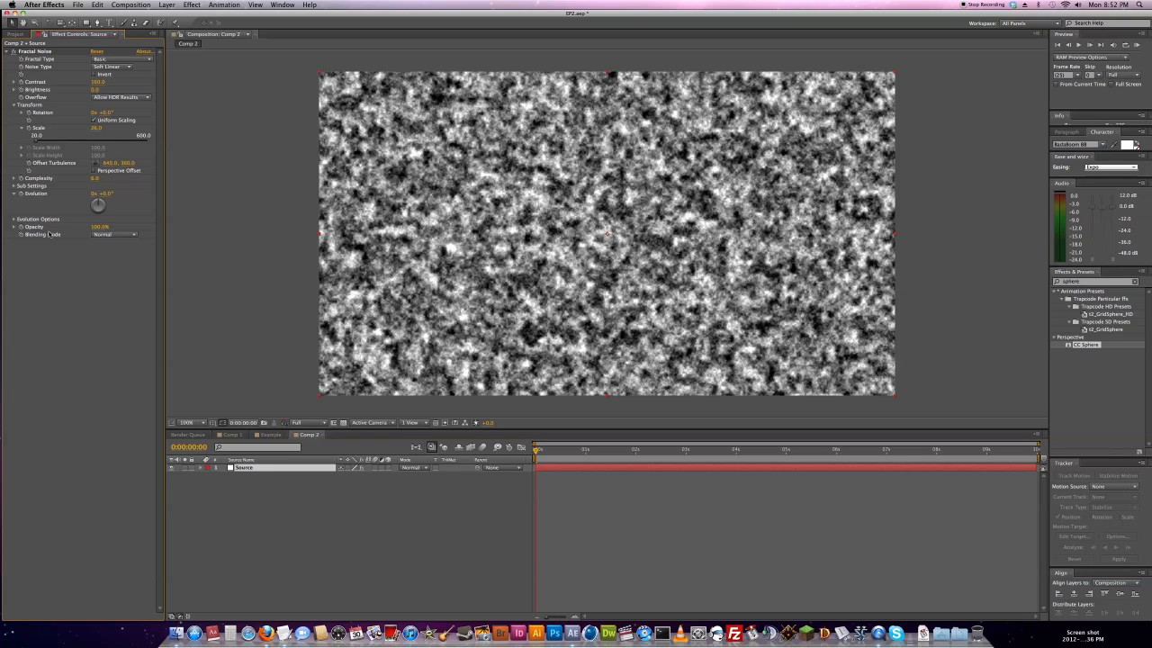
pyautogui.keyDown('alt'); pyautogui.click(23, 194); pyautogui.keyUp('alt')
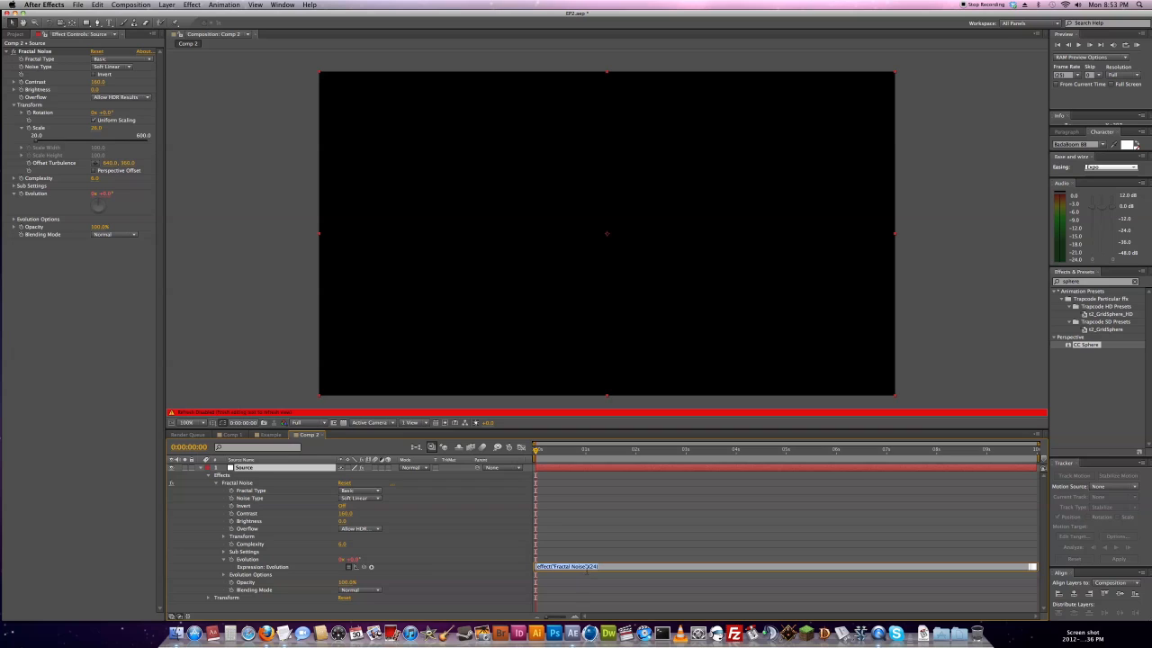
pyautogui.press('BackSpace')
pyautogui.press('KP_Enter')
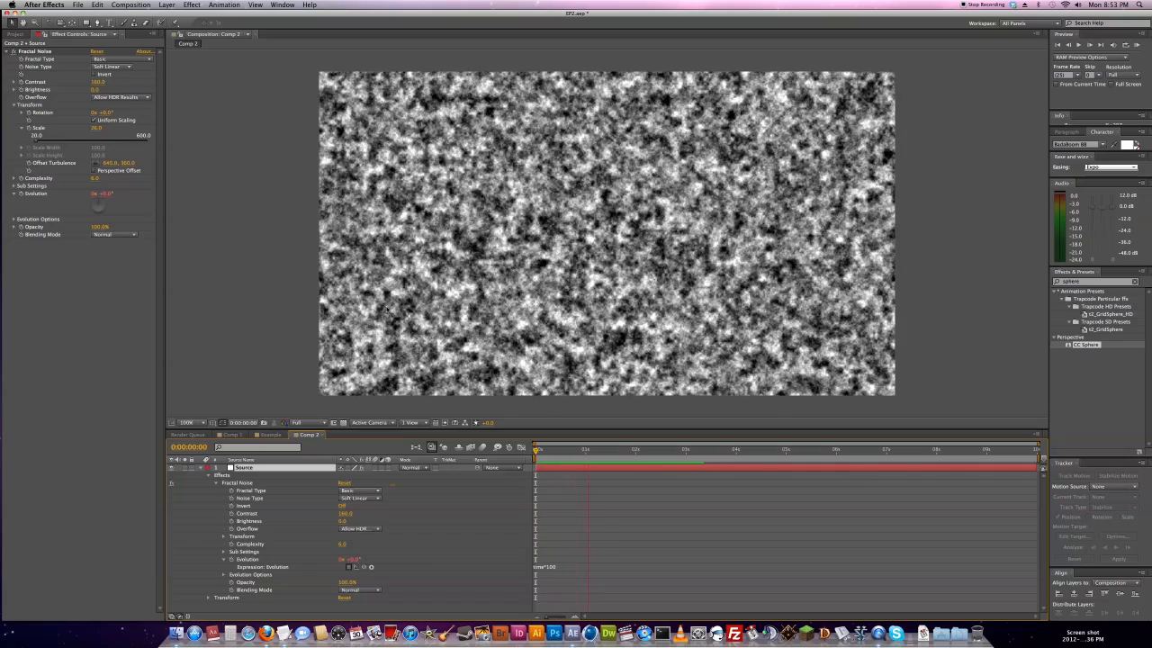
# Find the CC Sphere effect by searching for Sphere and apply it to the Source layer
pyautogui.moveTo(1084, 281); pyautogui.dragTo(1024, 274)
pyautogui.write('Sphere')
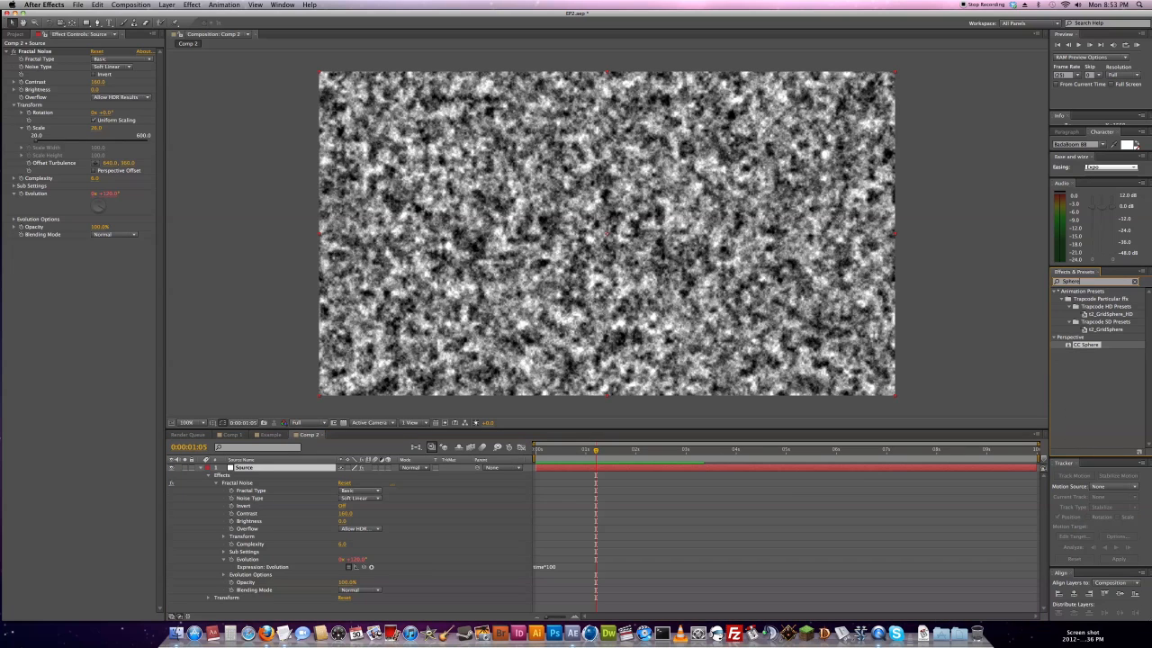
pyautogui.moveTo(1085, 346); pyautogui.dragTo(609, 238)
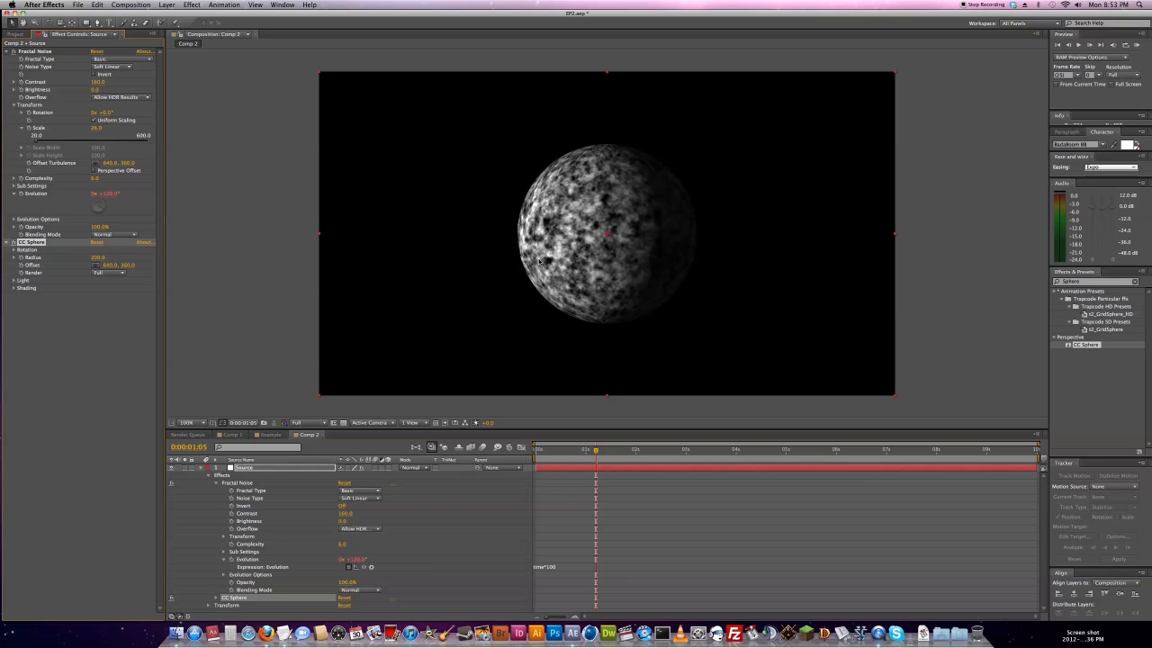
# Raise CC Sphere's Light Height to nearly 100 for even lighting and collapse the Source layer's properties
pyautogui.click(15, 281)
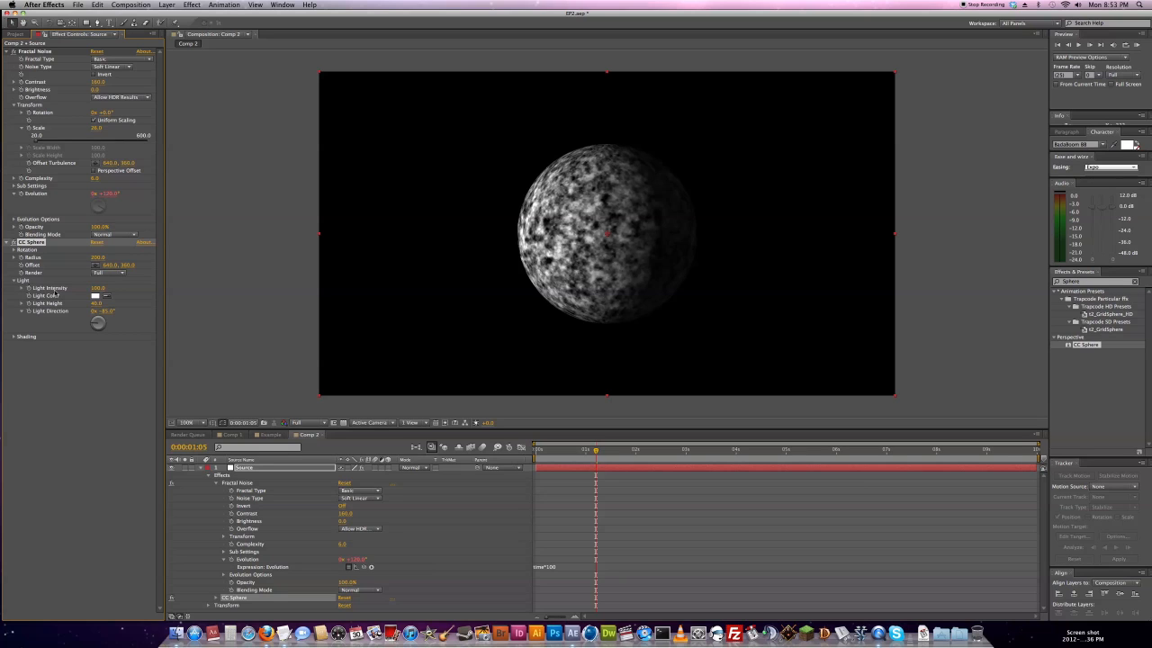
pyautogui.moveTo(99, 308); pyautogui.dragTo(126, 302)
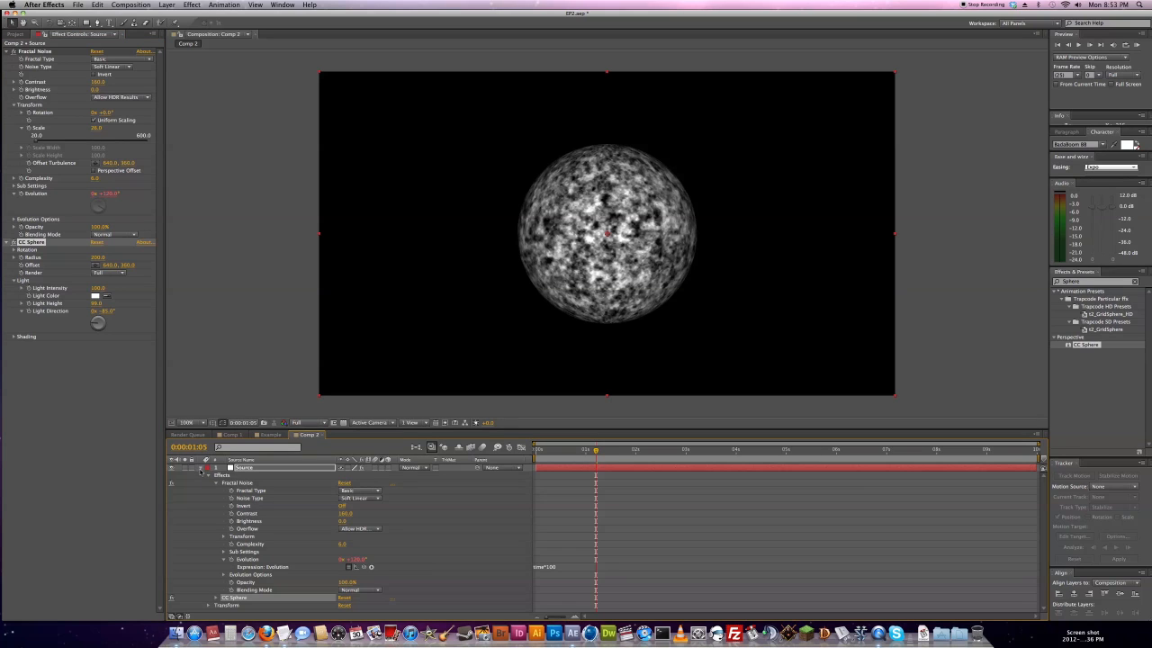
pyautogui.click(202, 469)
pyautogui.click(230, 493)
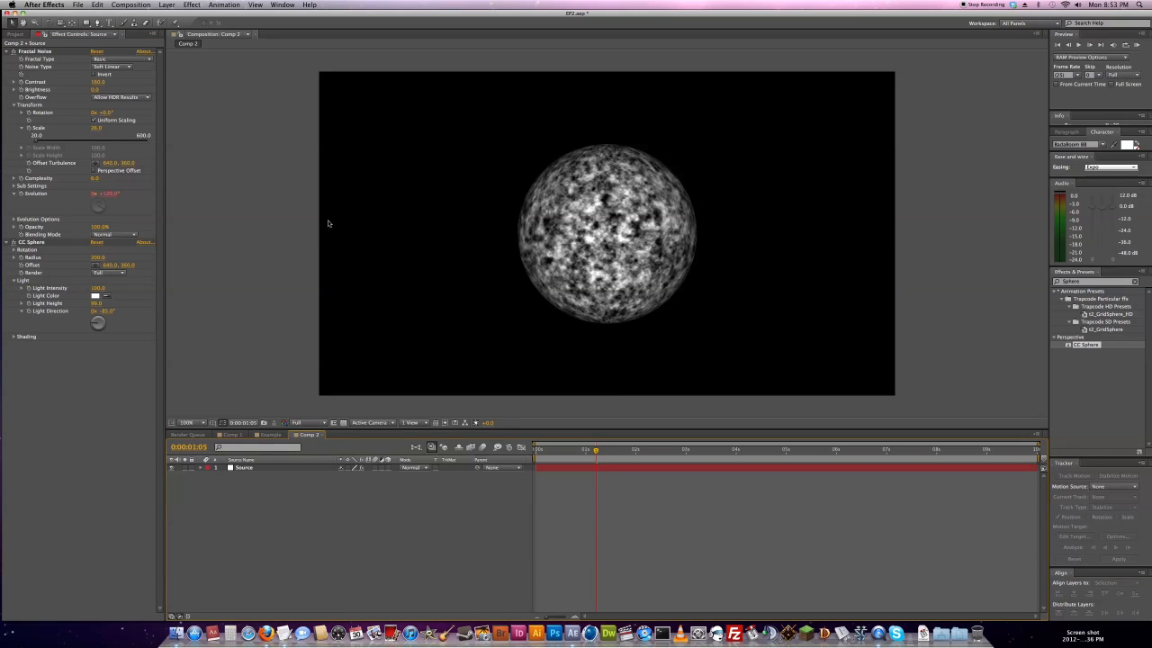
# Add an adjustment layer above the Source layer
pyautogui.click(169, 7)
pyautogui.moveTo(185, 15)
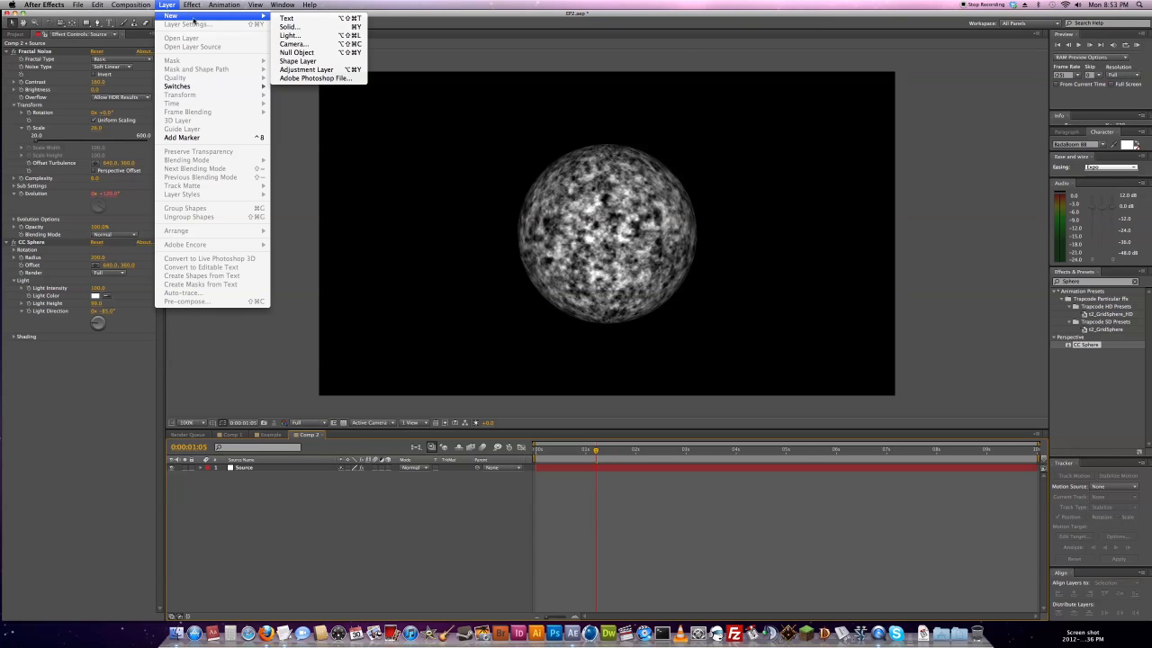
pyautogui.click(329, 72)
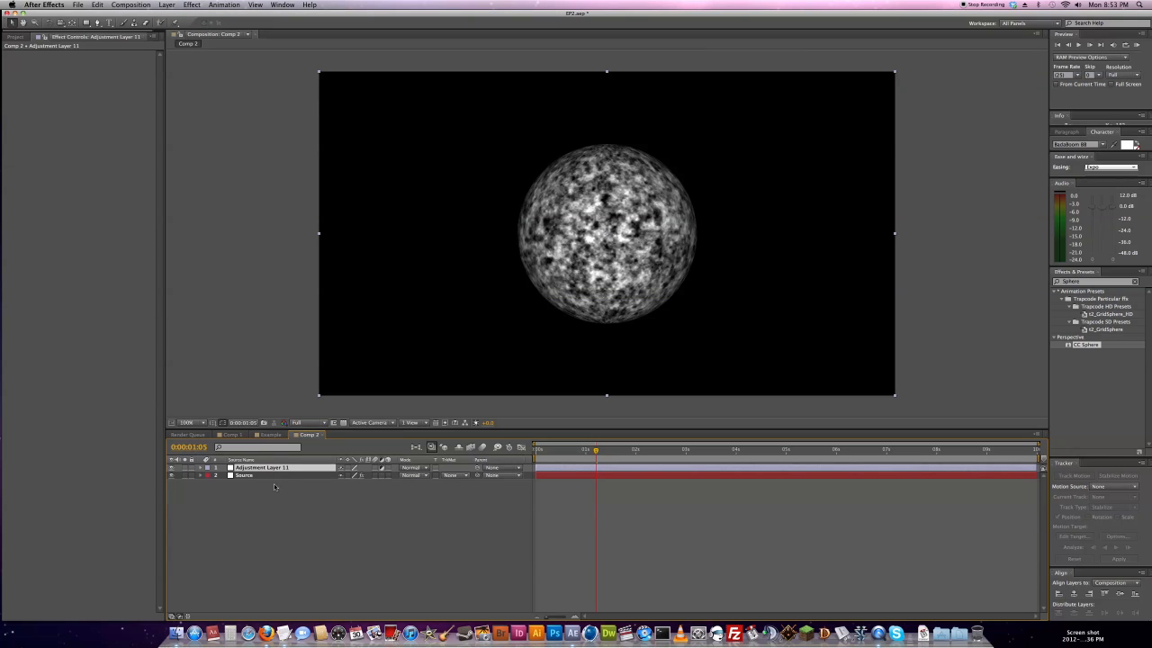
# Apply CC Light Burst 2.5 to the adjustment layer with a Ray Length of 200
pyautogui.click(195, 6)
pyautogui.moveTo(270, 115)
pyautogui.click(324, 167)
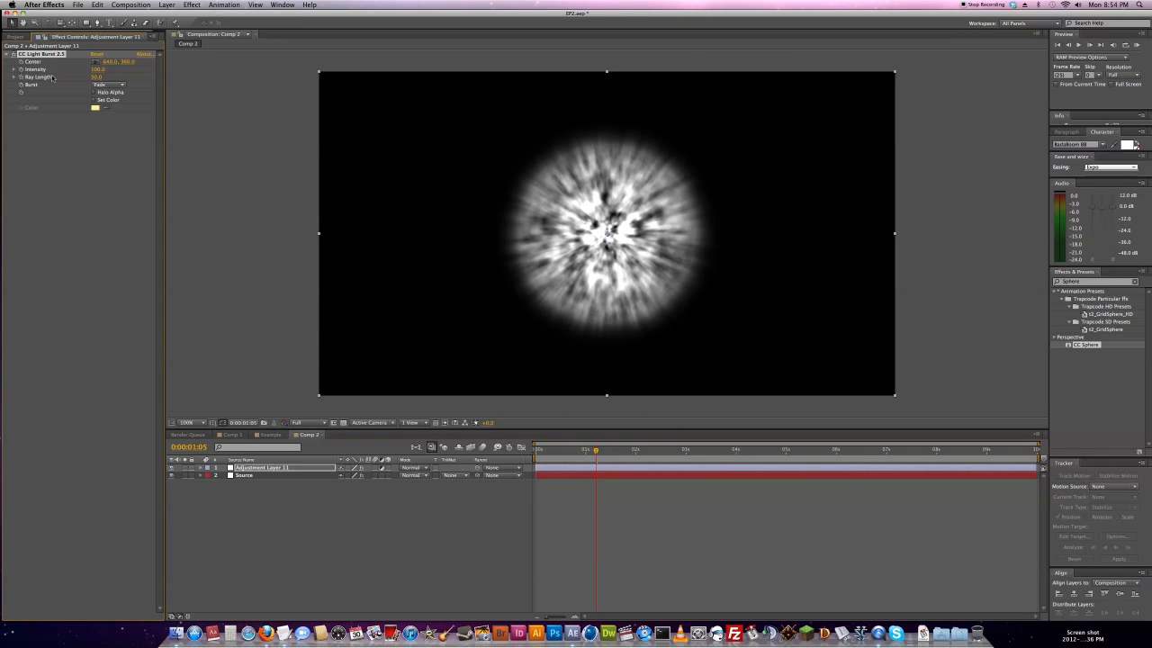
pyautogui.click(96, 77)
pyautogui.write('200')
pyautogui.press('Return')
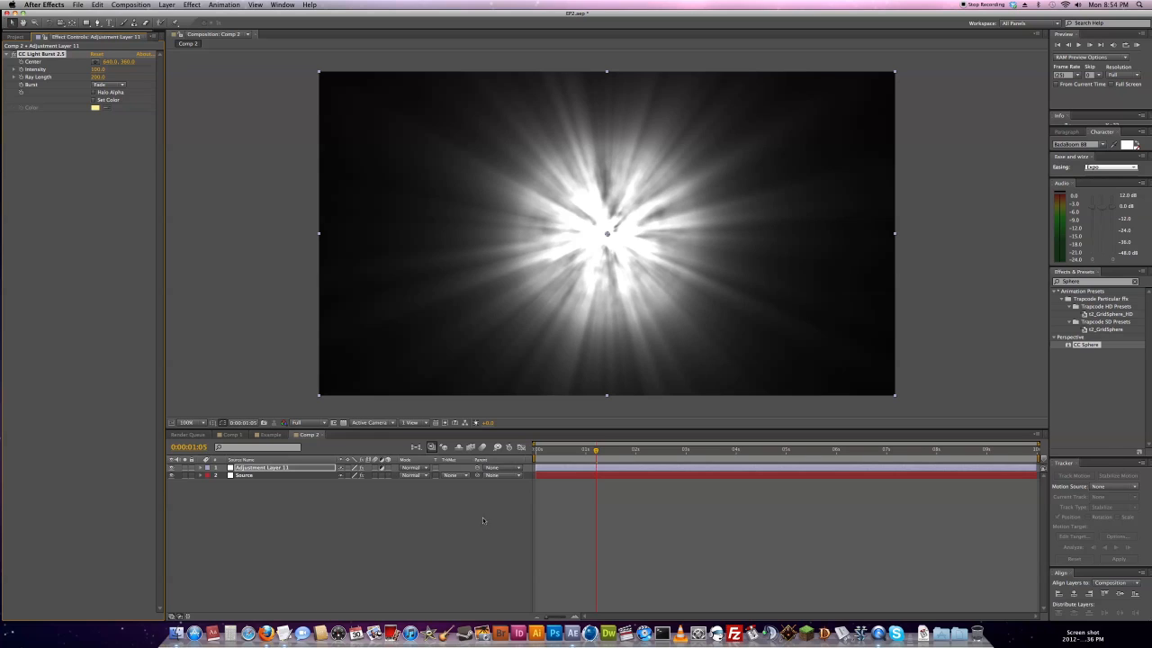
pyautogui.click(294, 514)
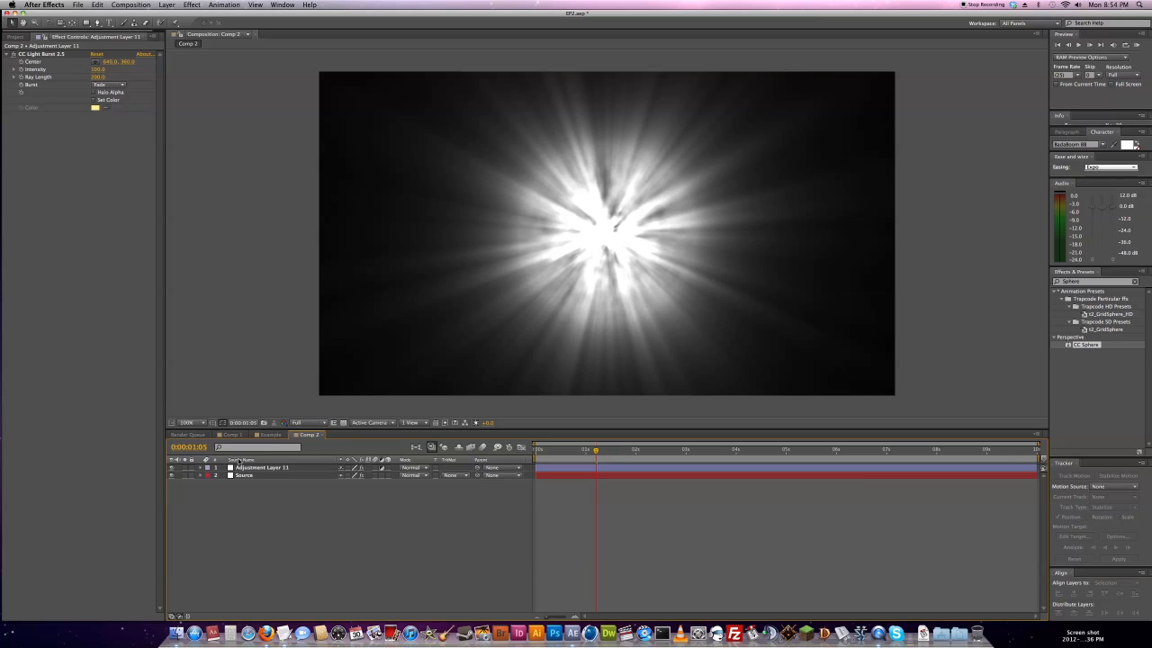
# Set the Fractal Noise scale on the Source layer to about 48 to make the light rays thicker
pyautogui.click(264, 475)
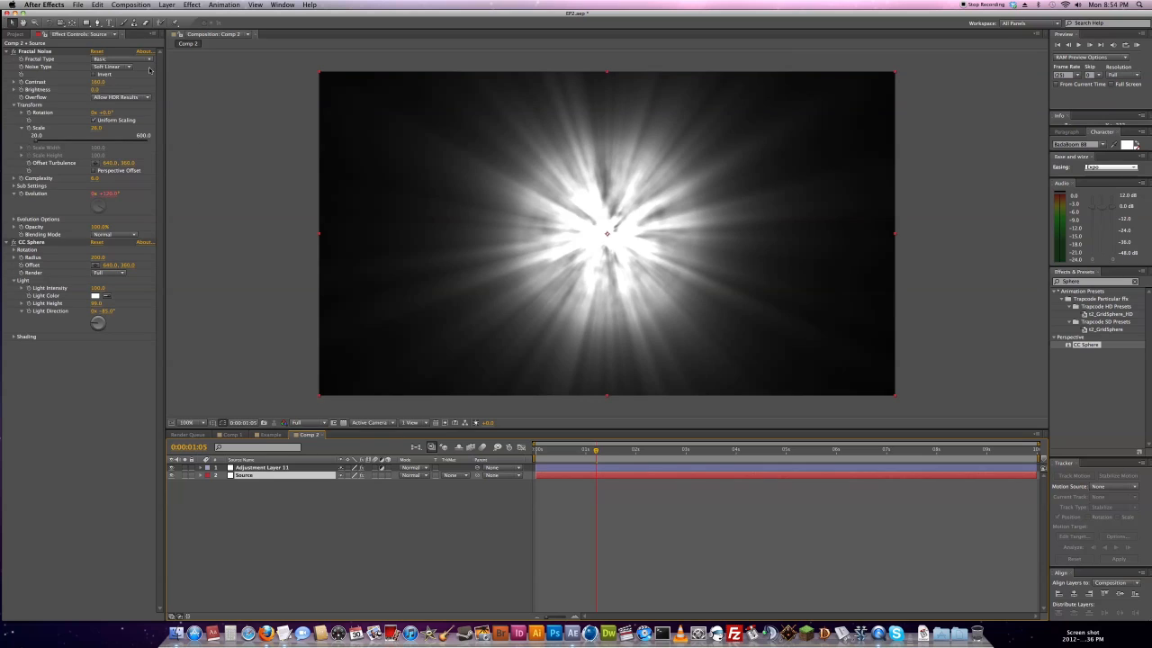
pyautogui.click(74, 140)
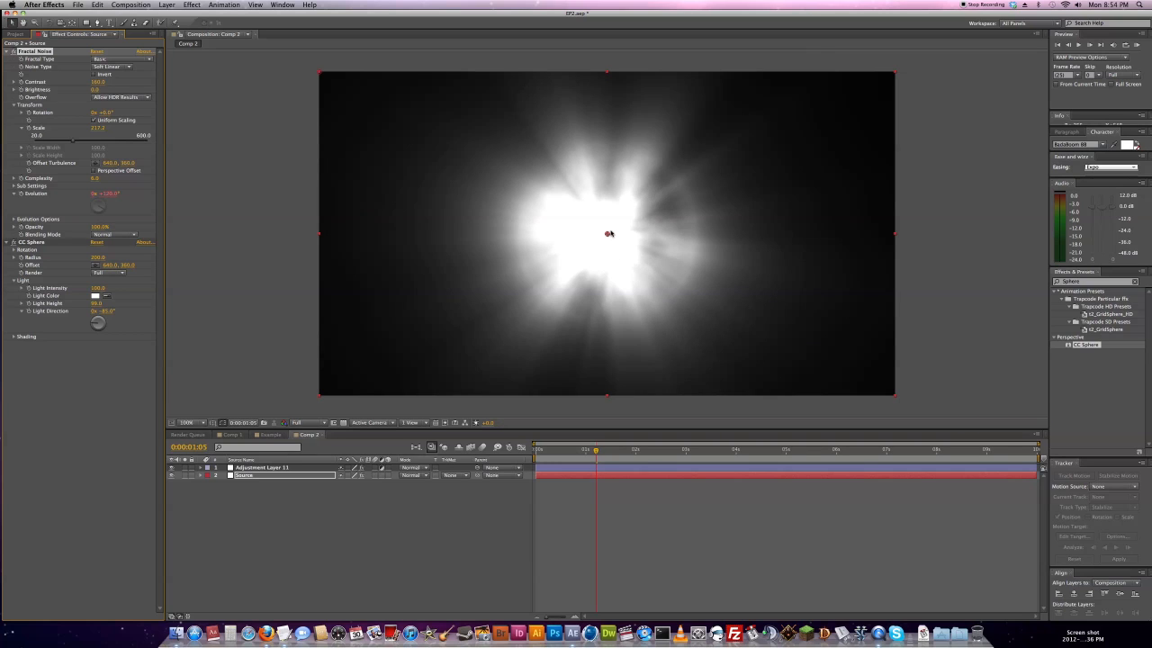
pyautogui.moveTo(56, 141); pyautogui.dragTo(45, 142)
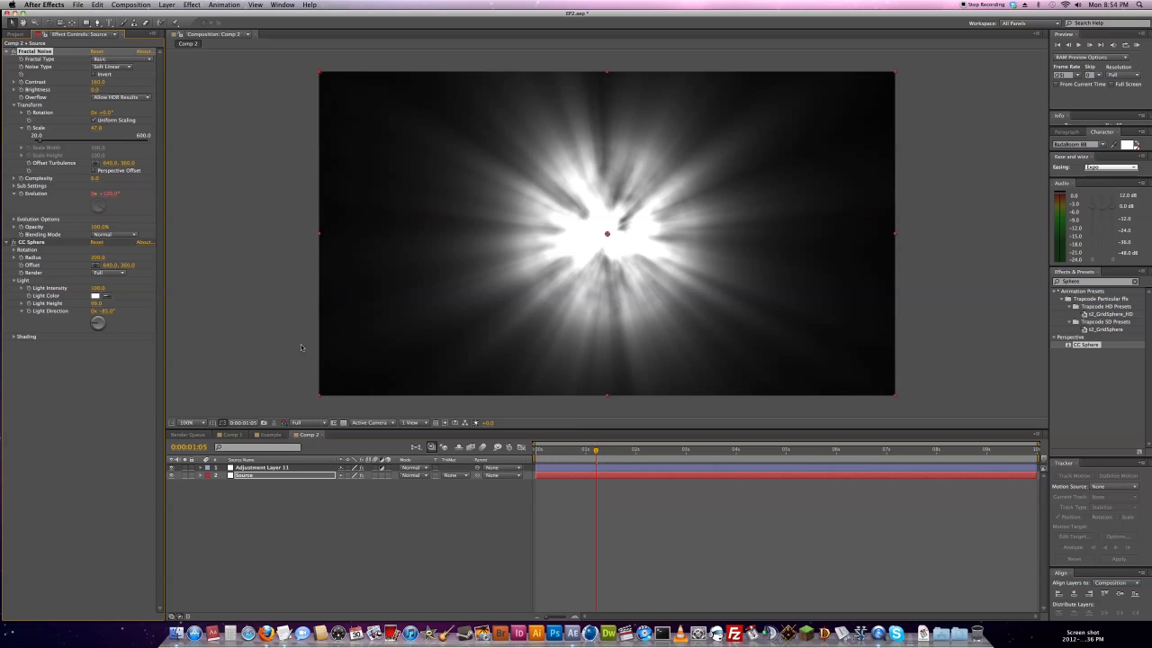
pyautogui.click(296, 512)
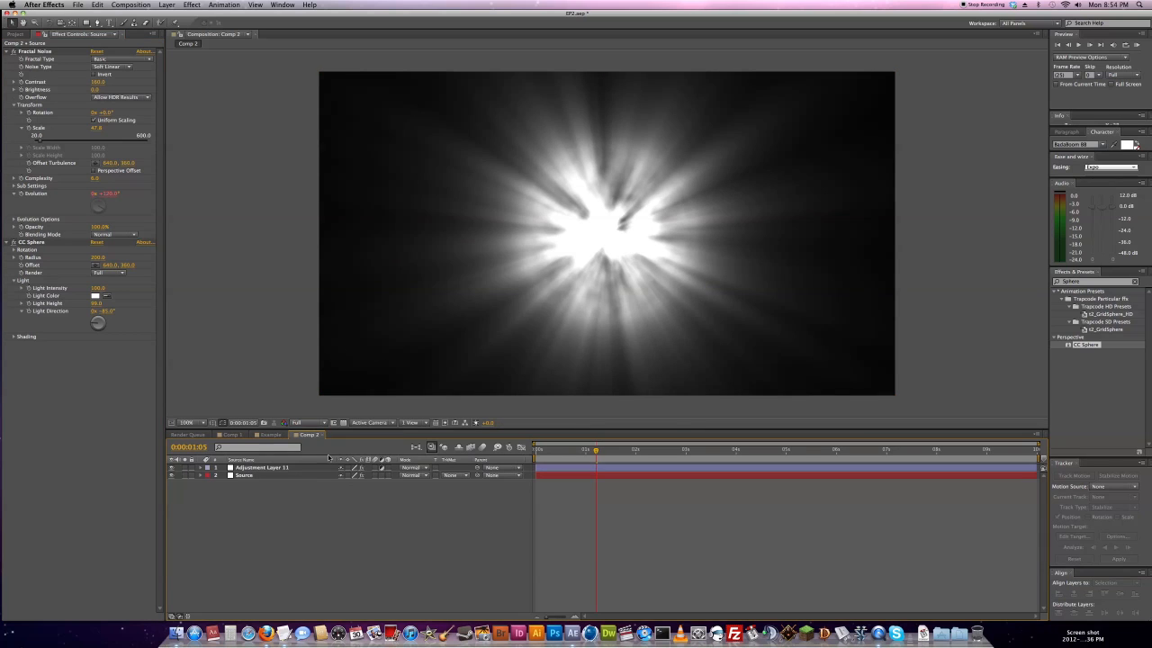
# Place earth.jpg from the project files at the top of the composition's layer stack
pyautogui.click(14, 35)
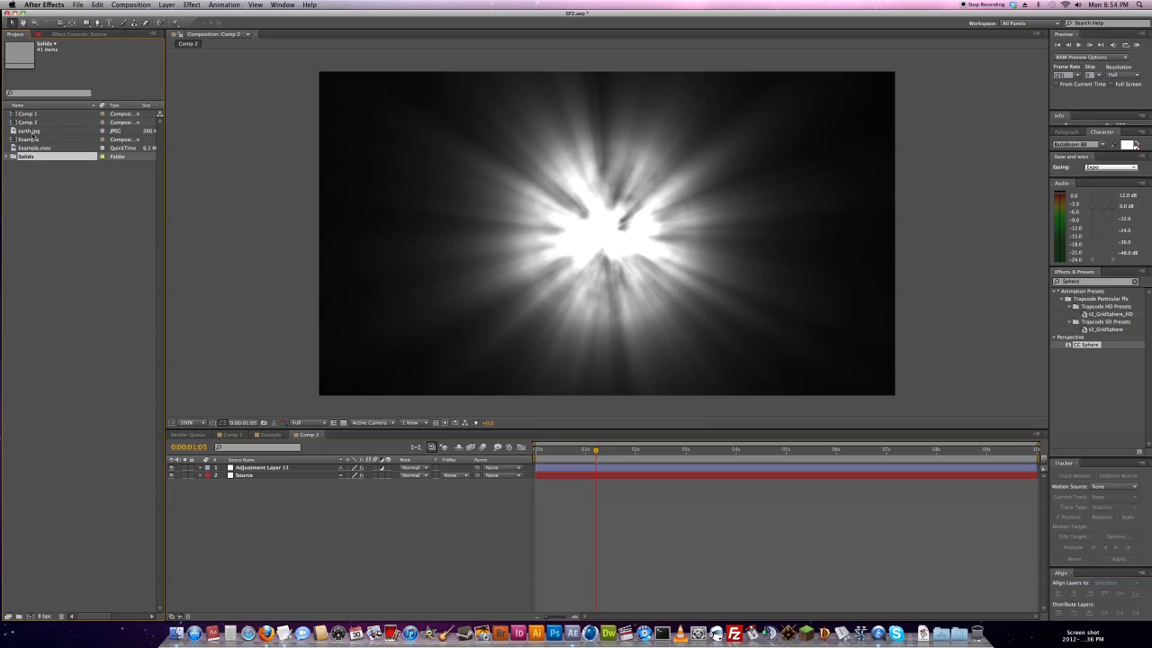
pyautogui.click(29, 131)
pyautogui.moveTo(32, 133); pyautogui.dragTo(299, 469)
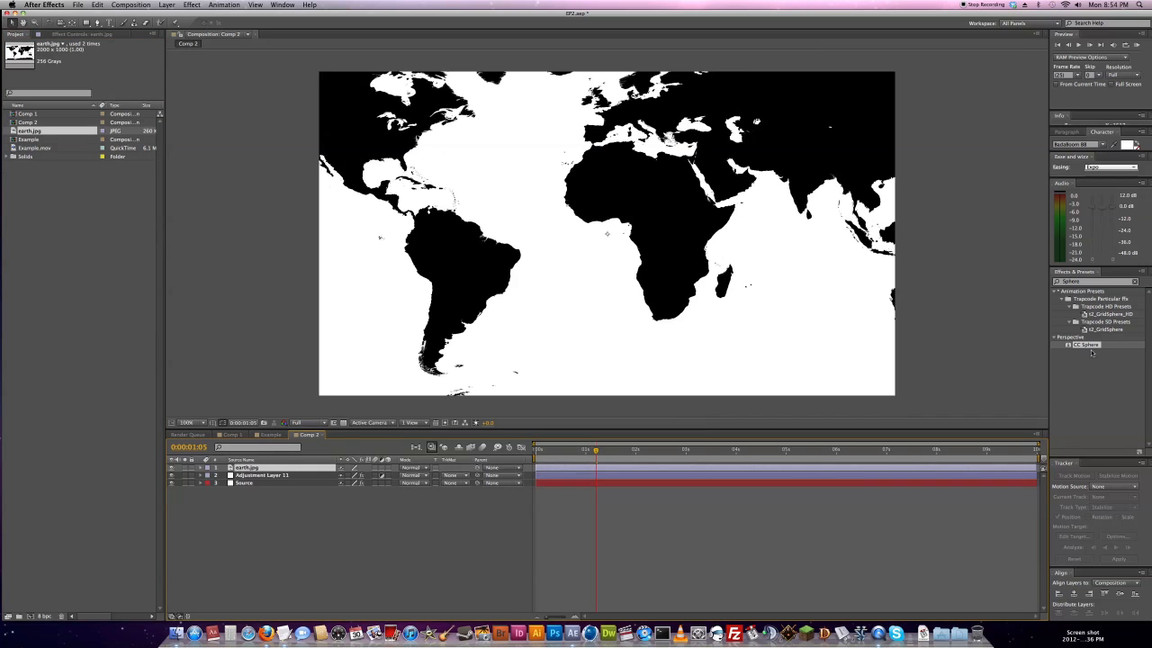
# Apply CC Sphere to the earth.jpg layer and hide the adjustment layer
pyautogui.doubleClick(1087, 346)
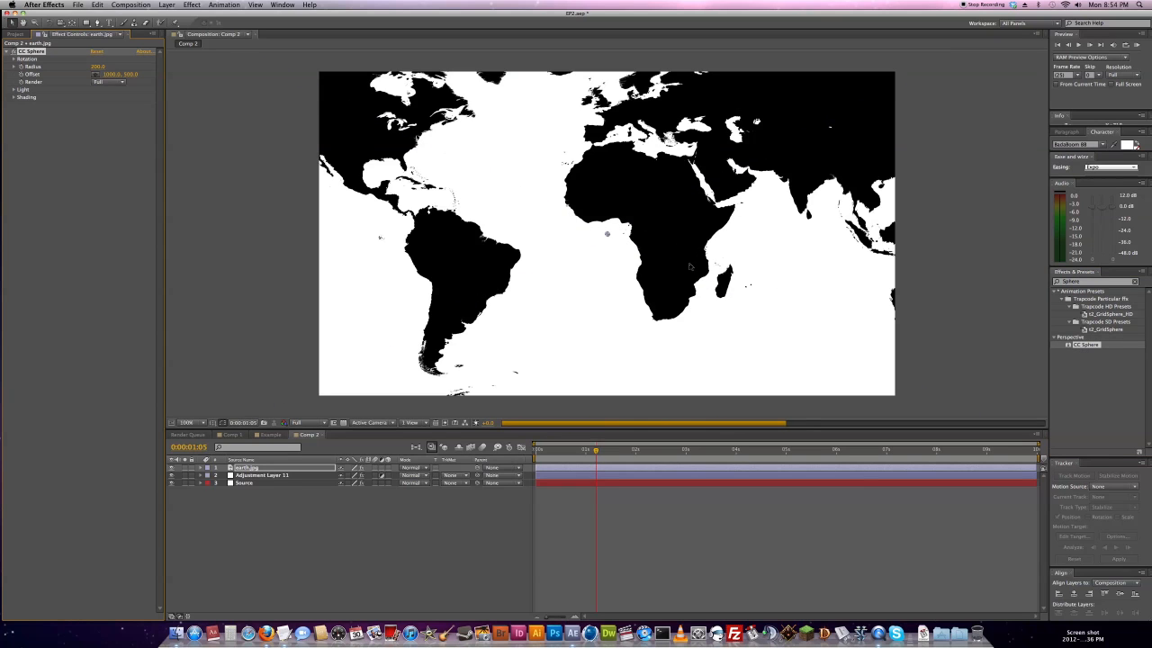
pyautogui.click(172, 475)
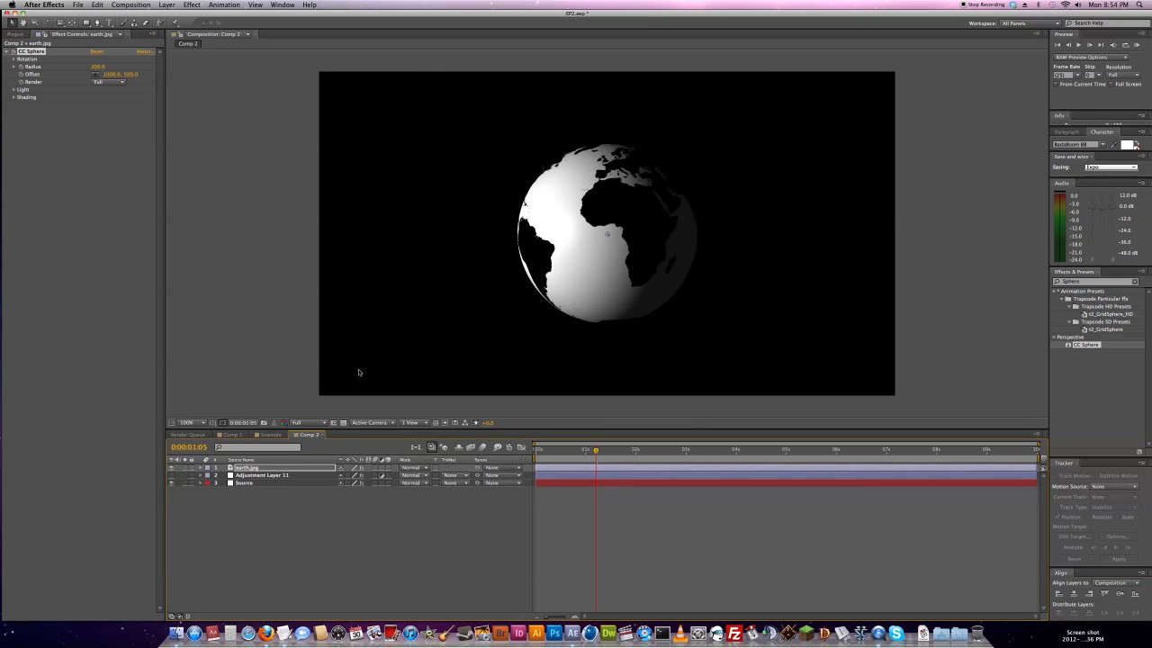
# Apply the Invert effect to the earth.jpg layer and move it above CC Sphere in the effect order
pyautogui.click(255, 469)
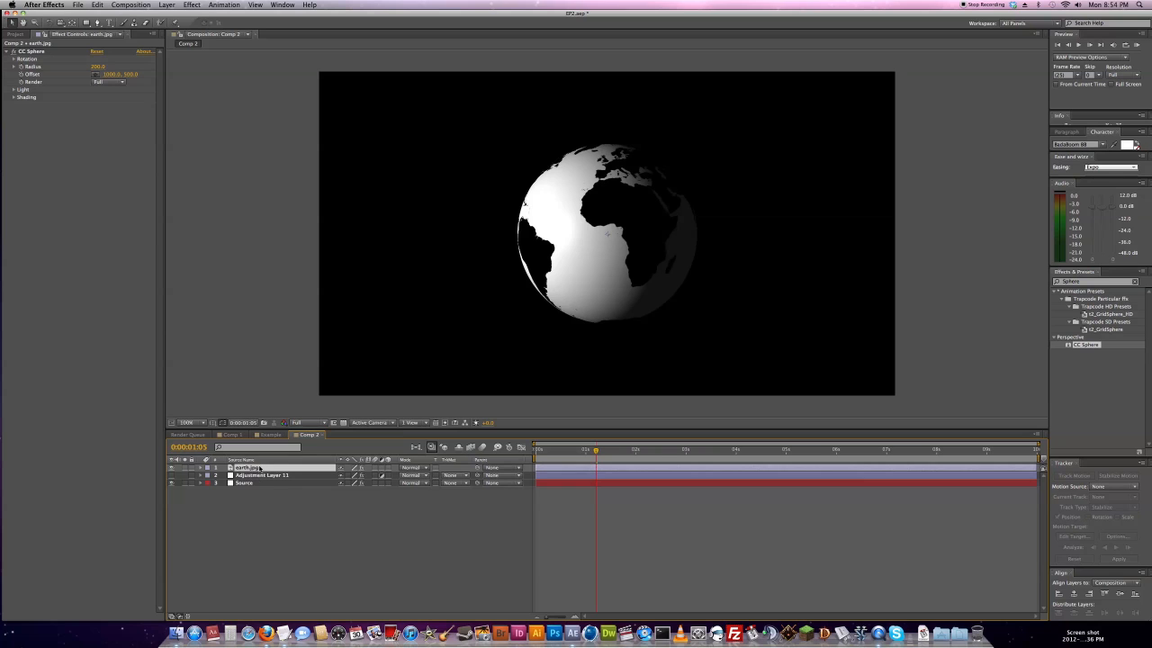
pyautogui.click(192, 6)
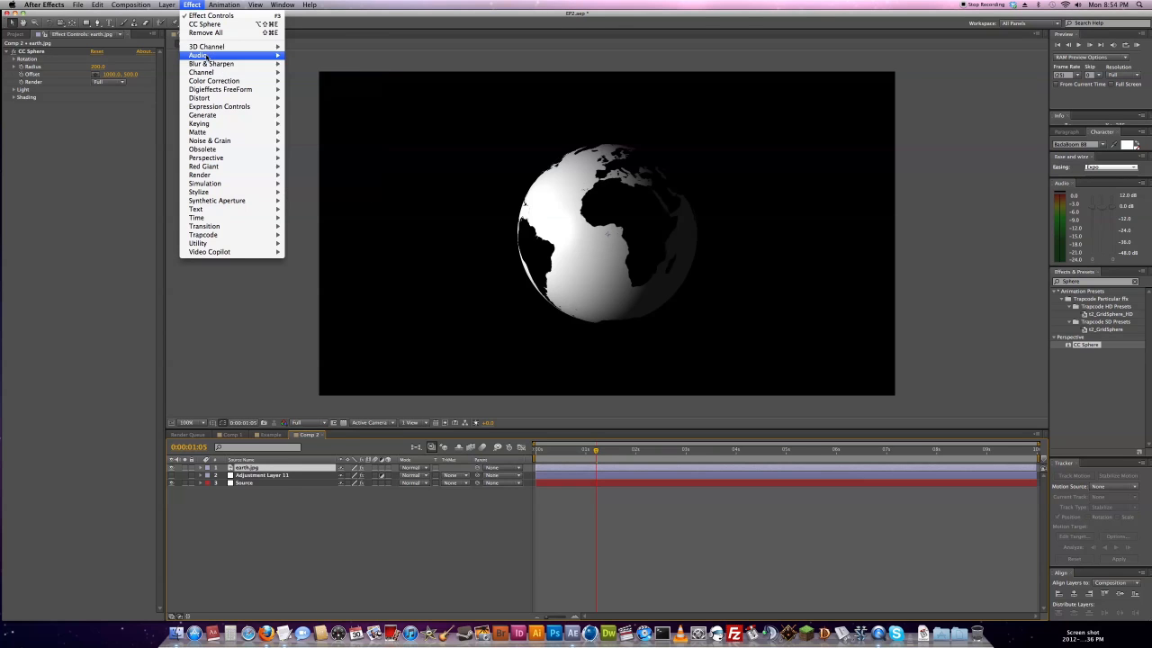
pyautogui.moveTo(243, 72)
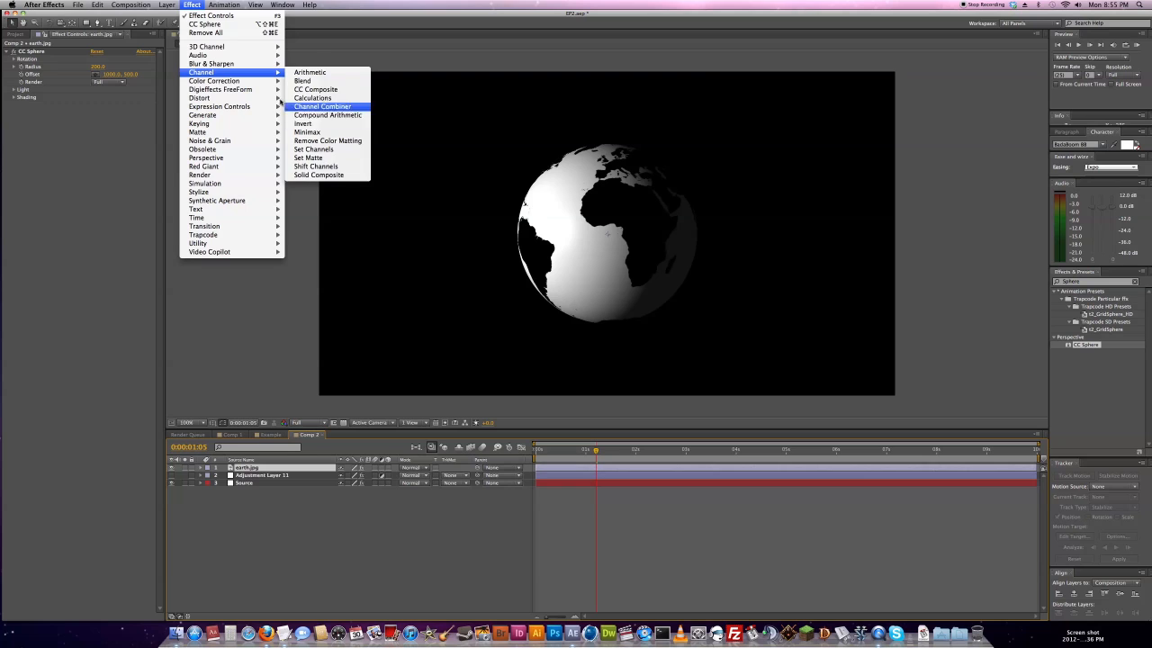
pyautogui.click(303, 123)
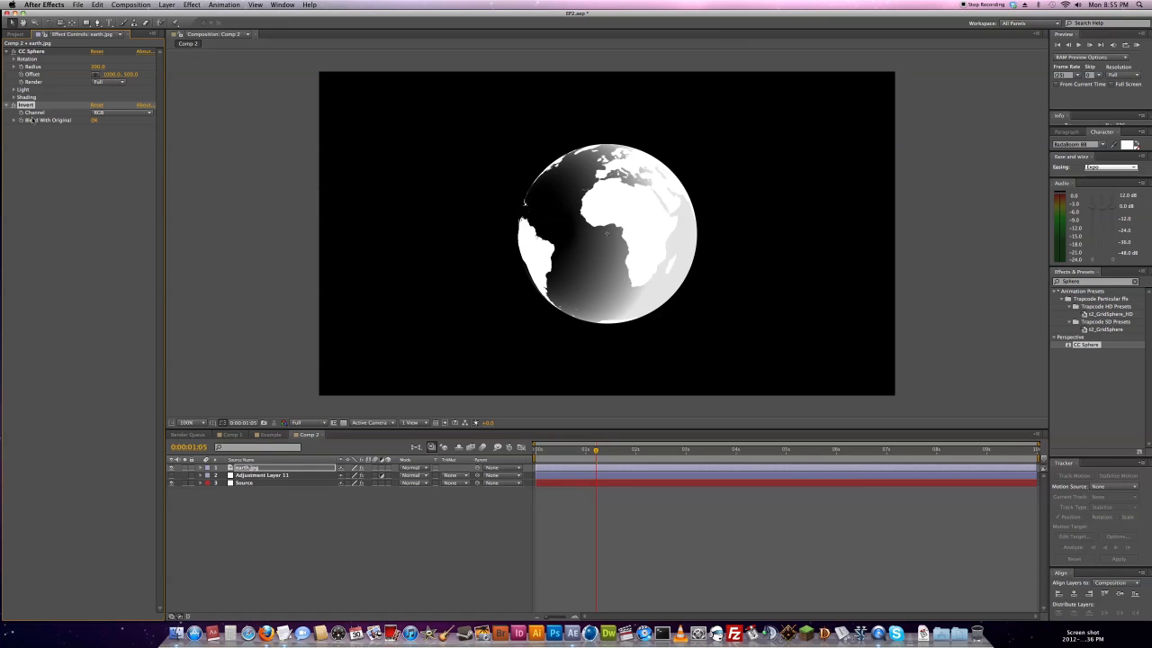
pyautogui.moveTo(28, 106); pyautogui.dragTo(44, 53)
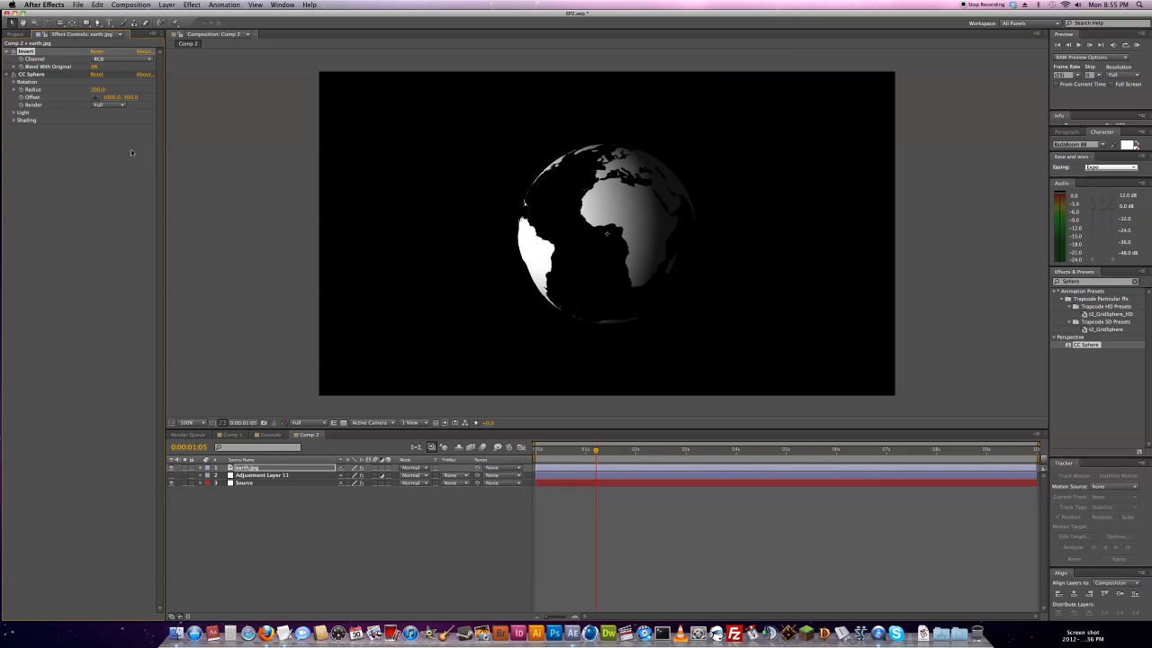
# Add the Outer Glow and Inner Glow layer styles to the earth.jpg layer
pyautogui.click(241, 468)
pyautogui.click(168, 5)
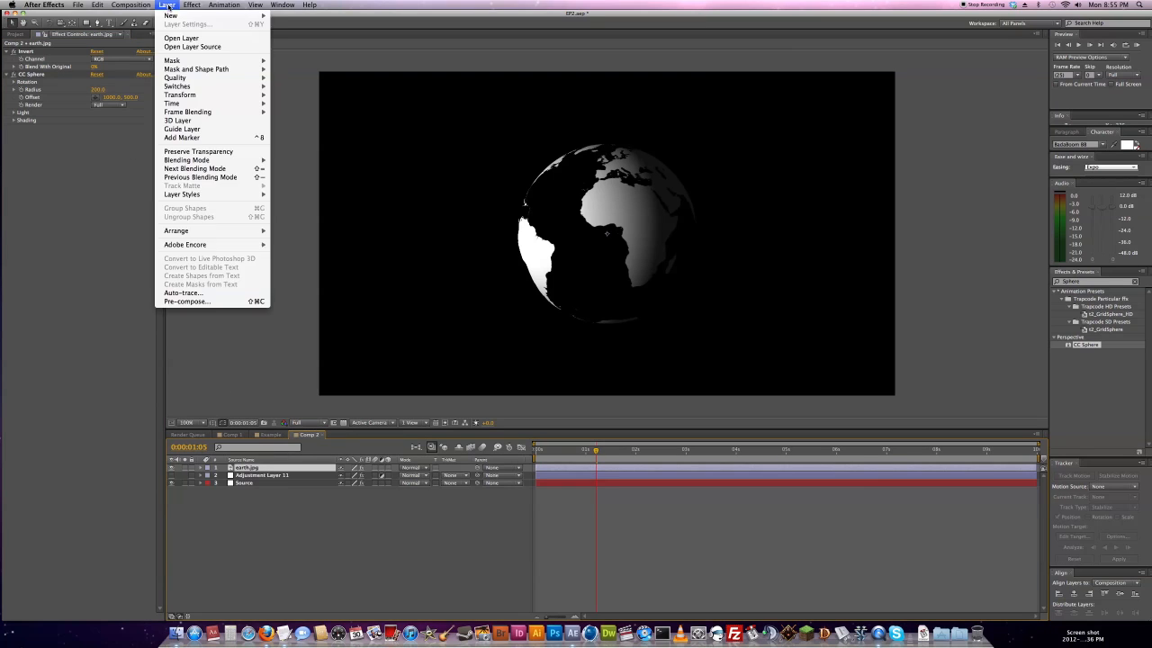
pyautogui.moveTo(205, 195)
pyautogui.click(312, 243)
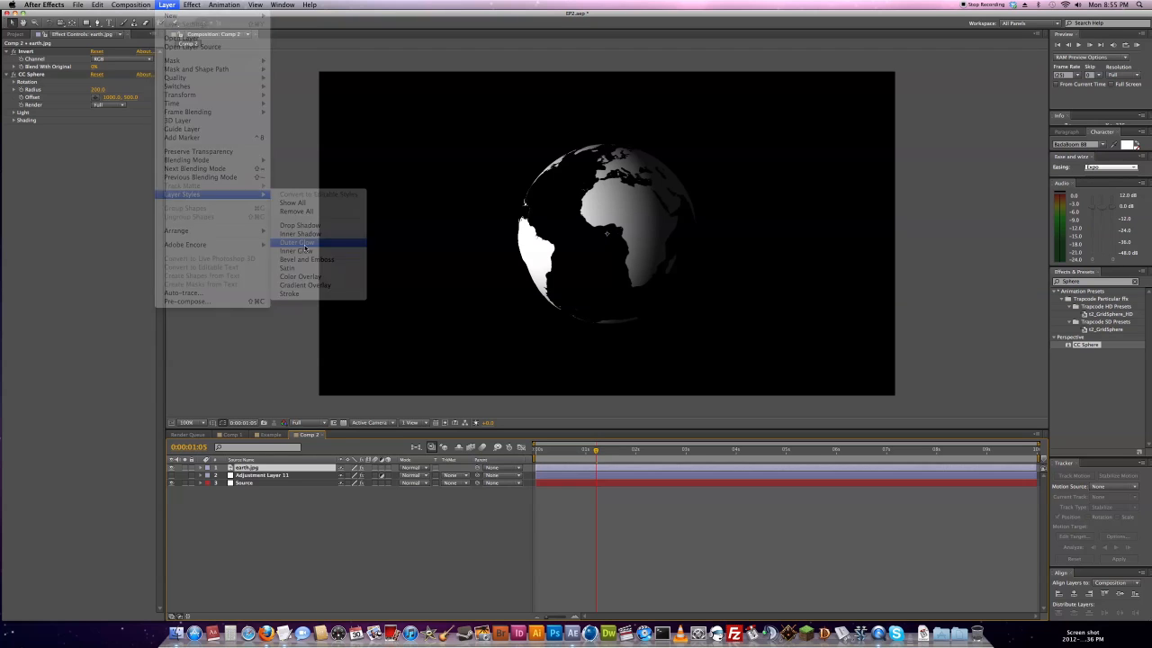
pyautogui.click(169, 6)
pyautogui.moveTo(207, 194)
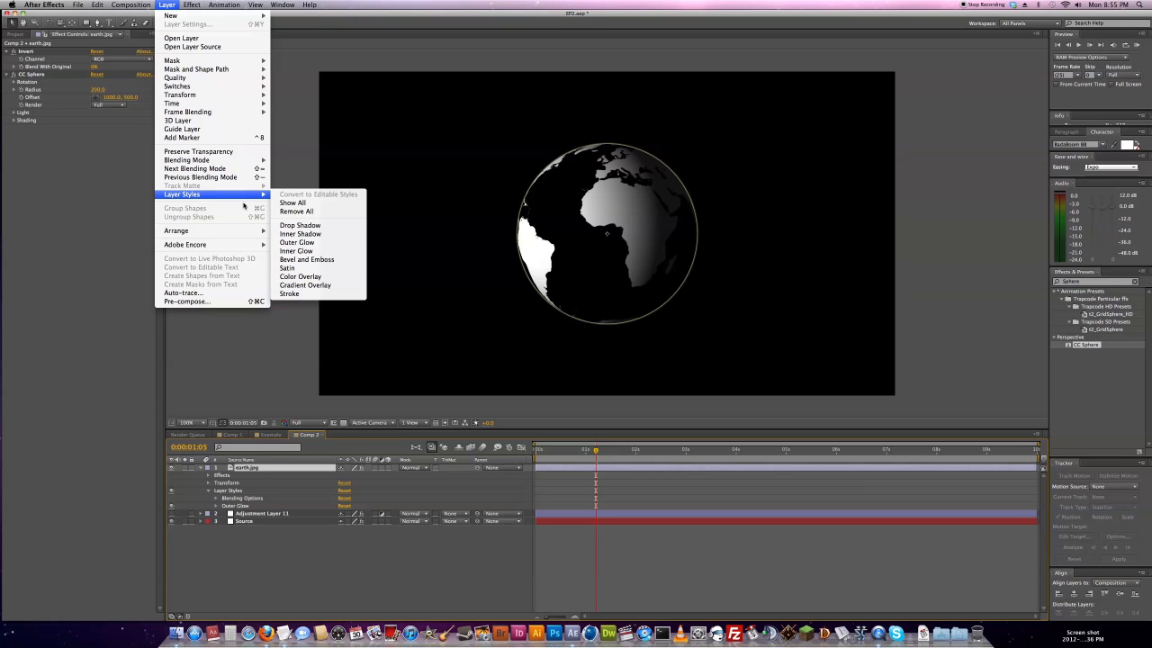
pyautogui.click(306, 251)
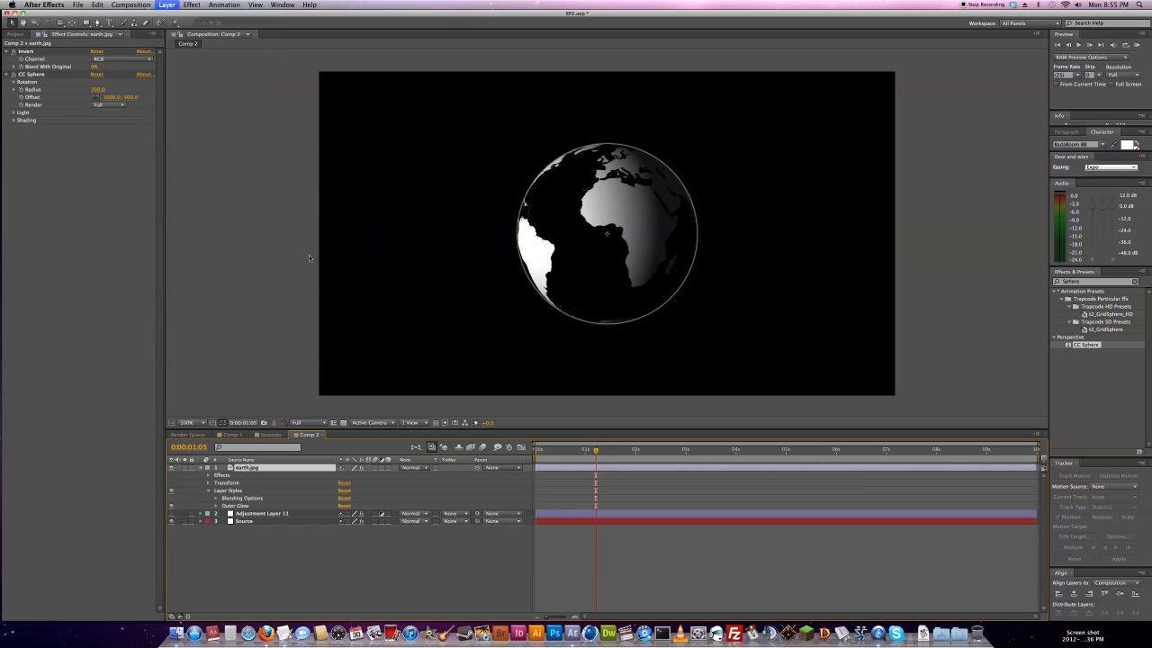
# Set the colors of both the Outer Glow and the Inner Glow on earth.jpg to white
pyautogui.click(216, 514)
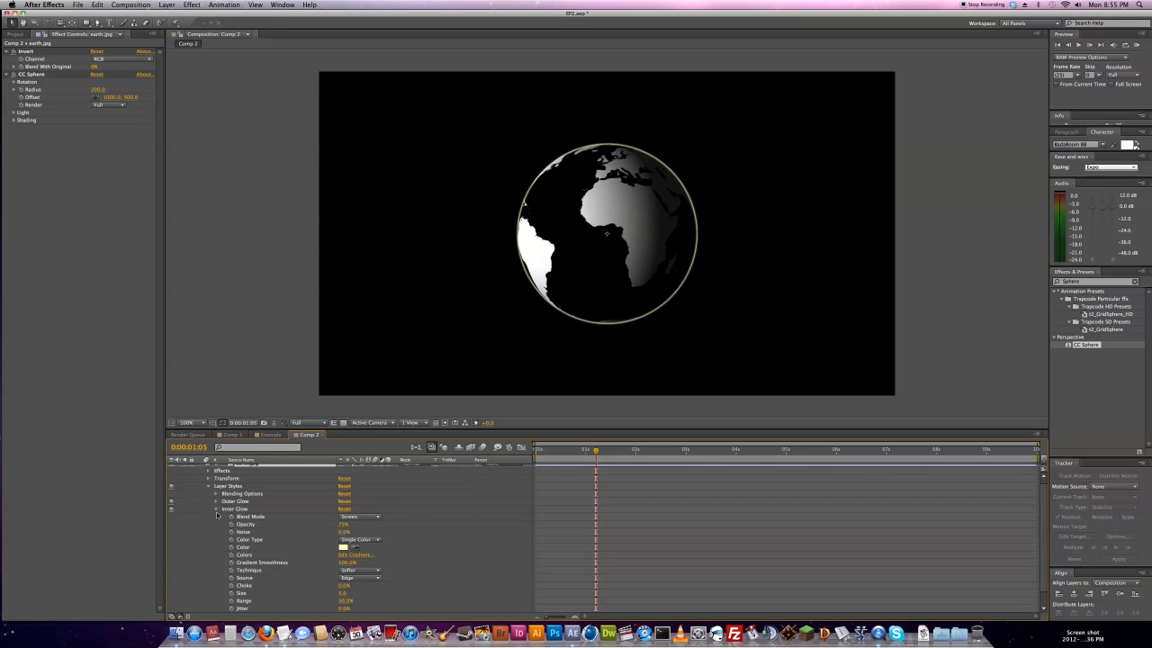
pyautogui.click(216, 502)
pyautogui.click(343, 539)
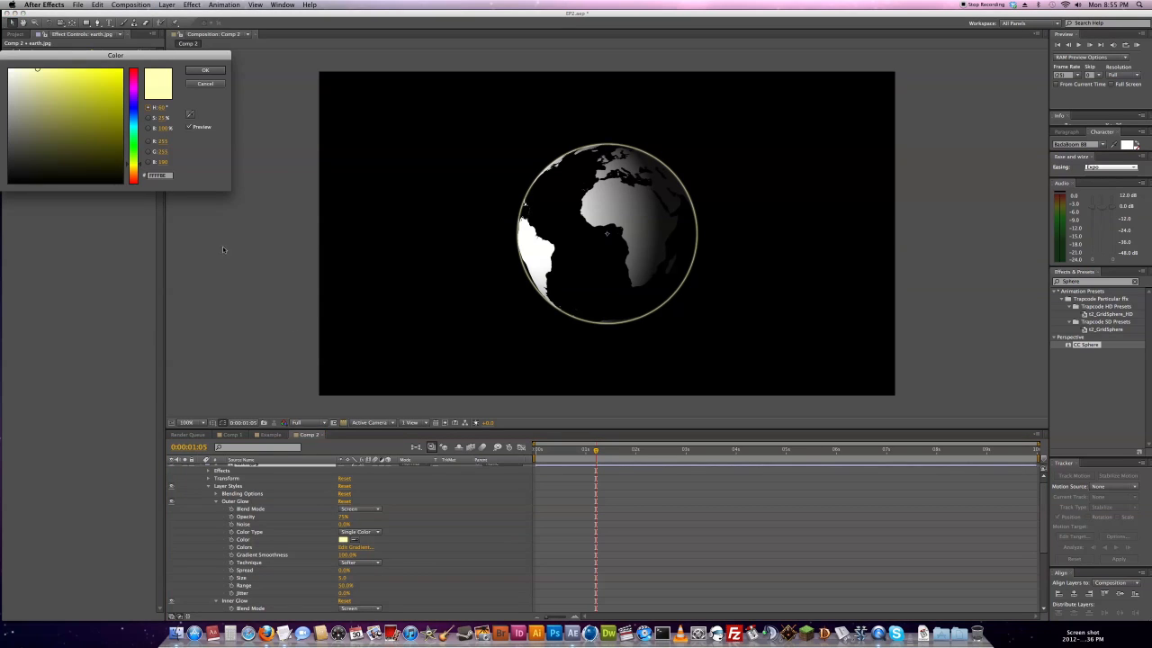
pyautogui.click(205, 71)
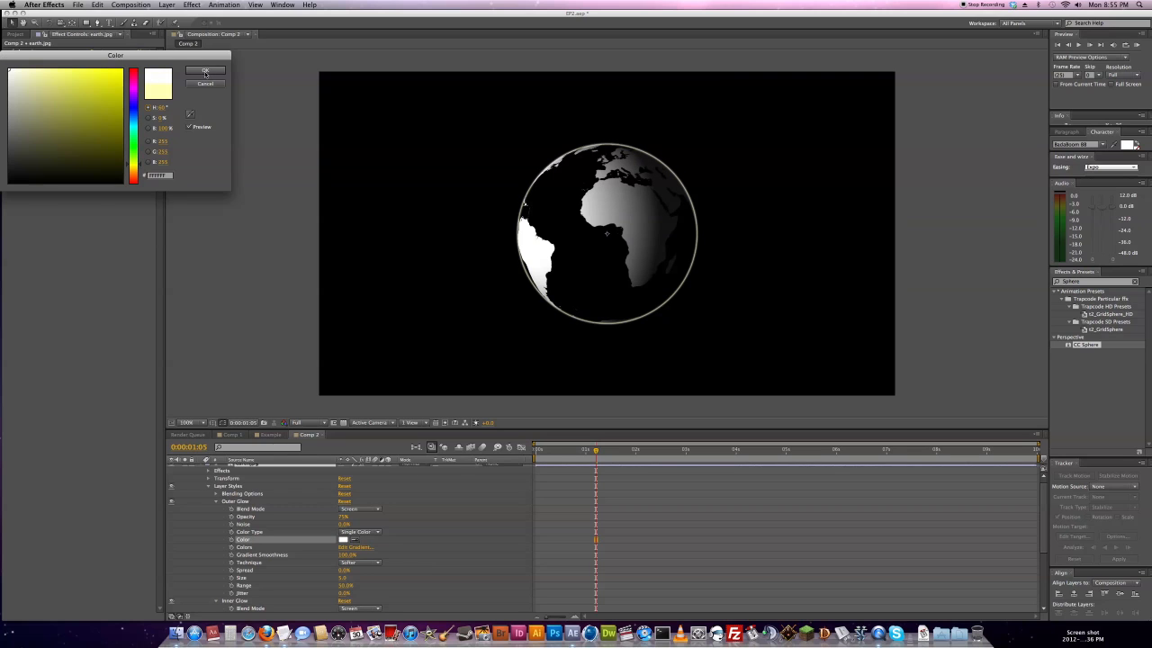
pyautogui.scroll(-3, 1008, 552)
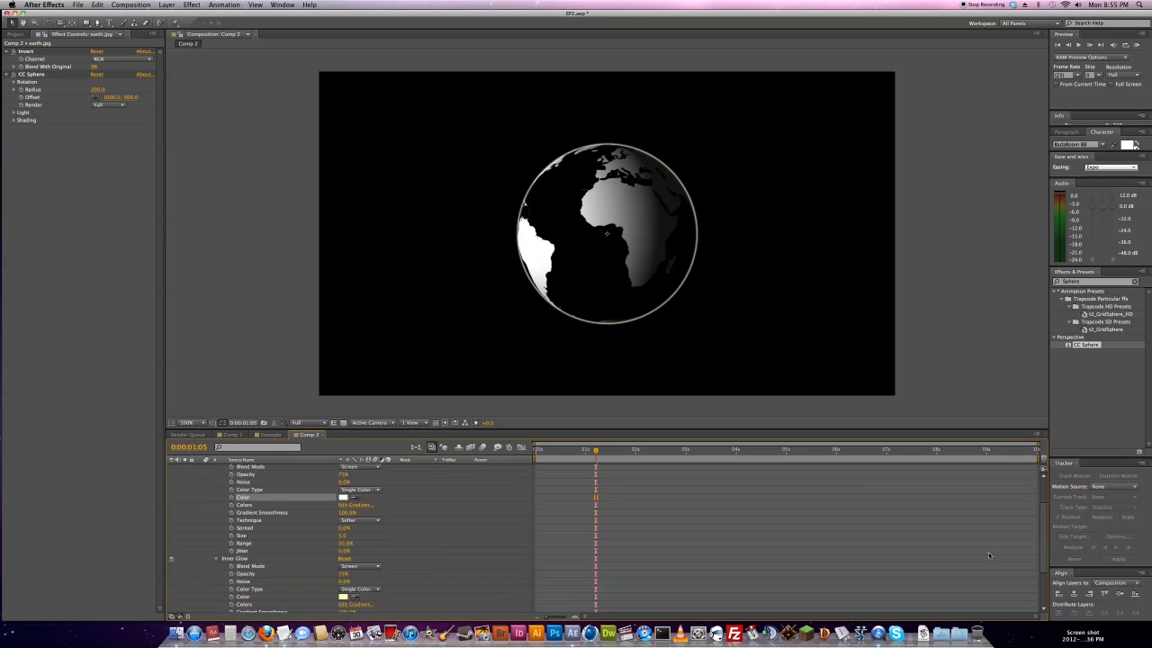
pyautogui.click(343, 597)
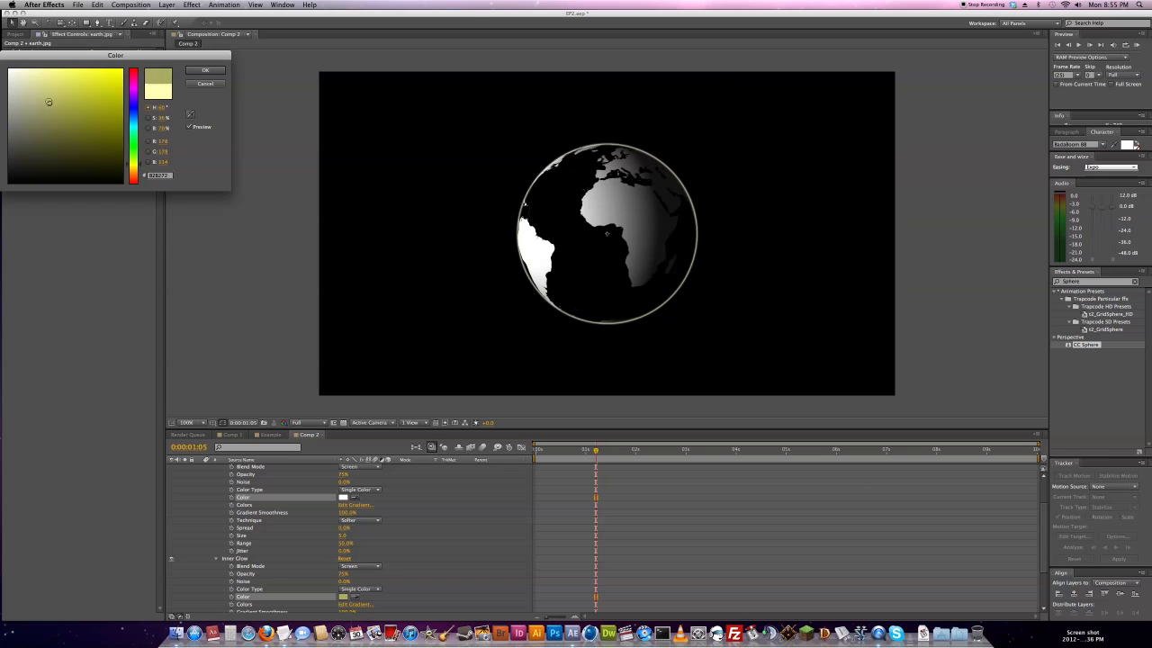
pyautogui.click(204, 70)
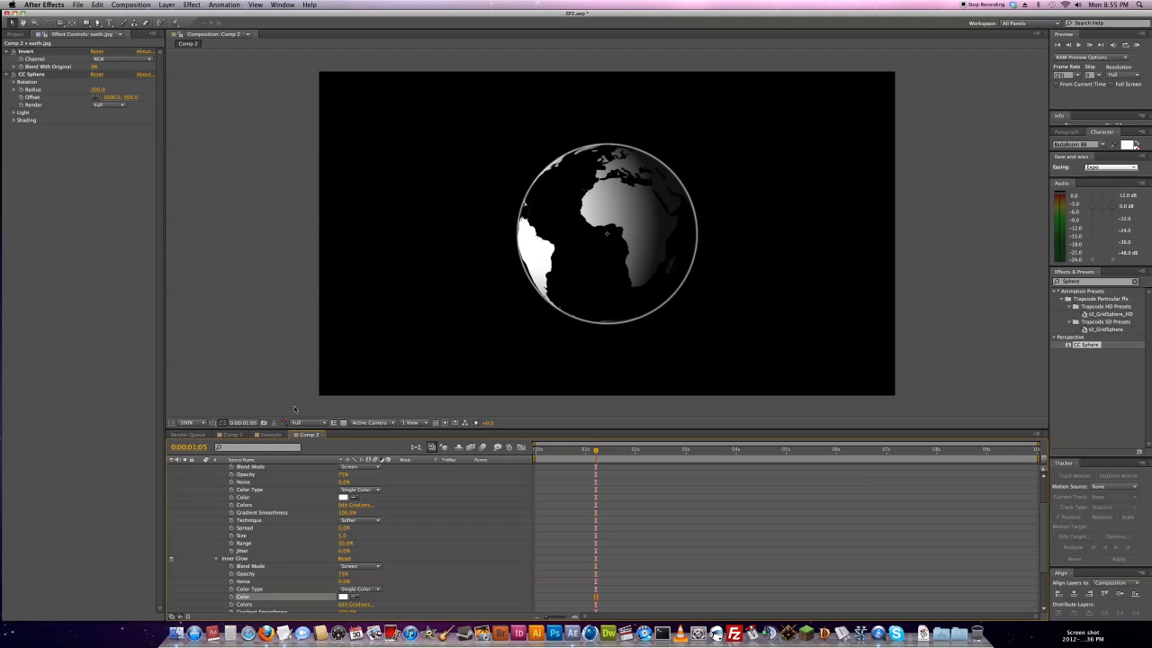
# Set the Outer Glow size to 50 and increase the Inner Glow size so the light spreads inside the globe's edge
pyautogui.click(343, 535)
pyautogui.press('Return')
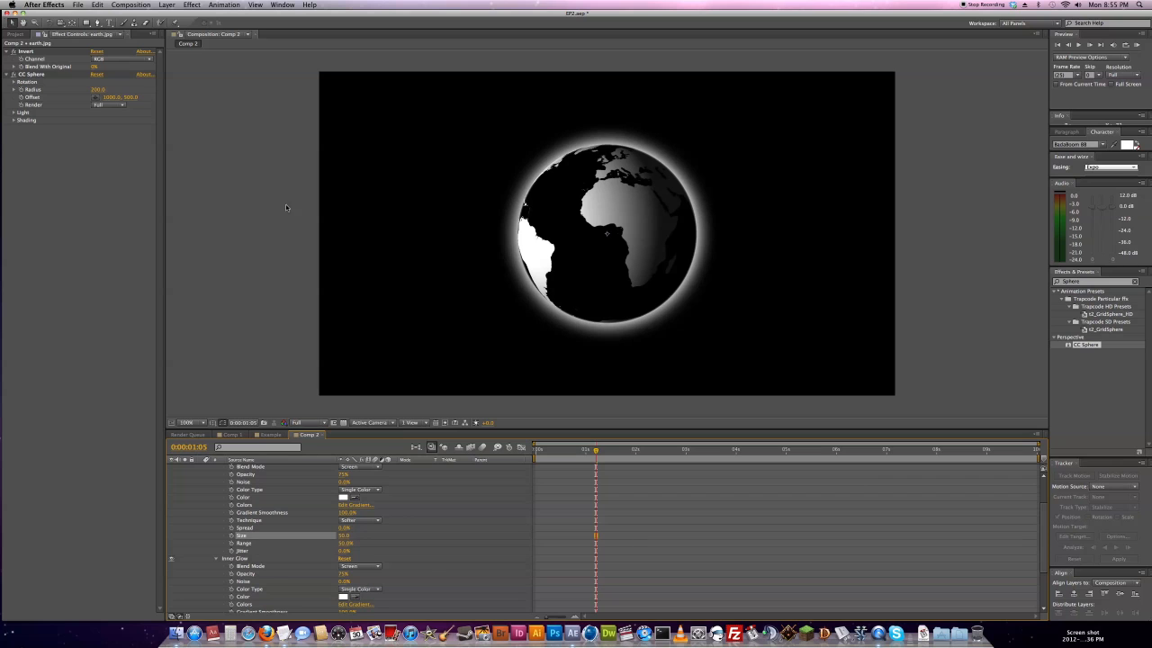
pyautogui.scroll(-4, 459, 558)
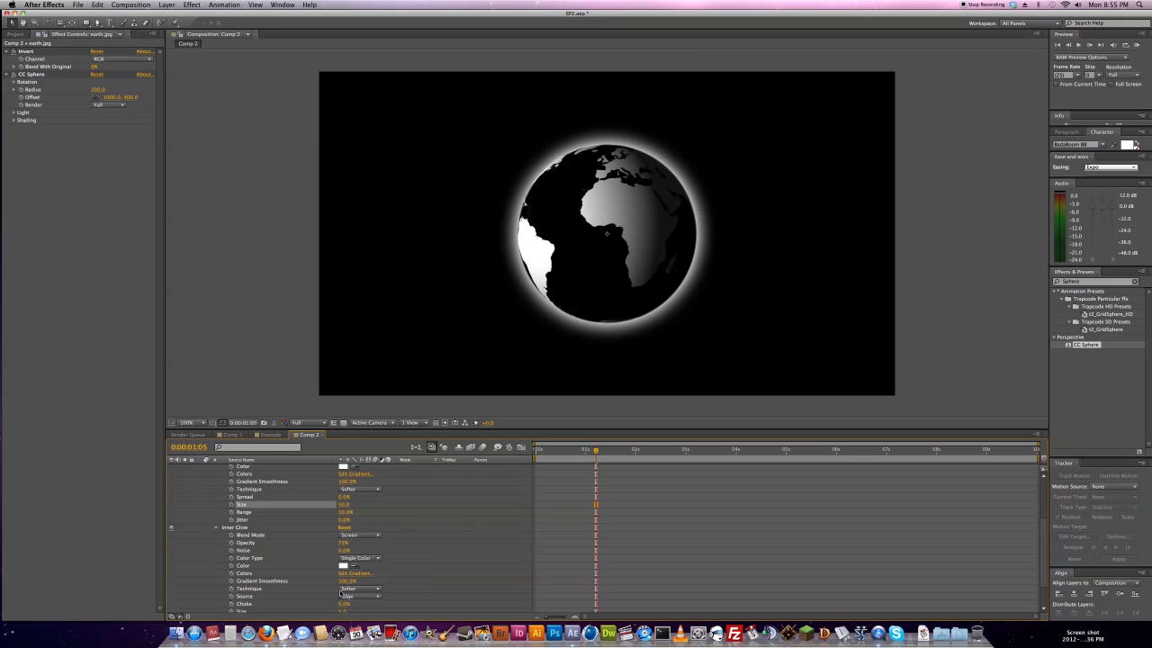
pyautogui.moveTo(345, 611); pyautogui.dragTo(367, 611)
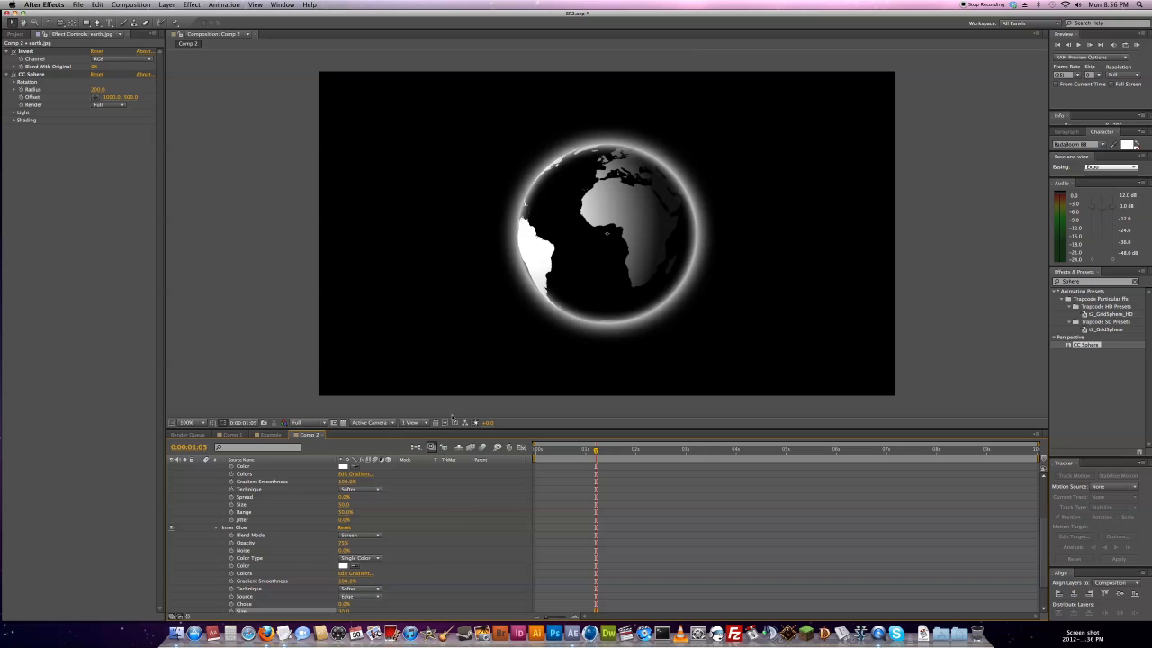
# Lower the Outer Glow opacity on the earth.jpg layer to about 29% to soften the halo around the globe
pyautogui.click(307, 514)
pyautogui.press('space')
pyautogui.moveTo(396, 497); pyautogui.dragTo(435, 530)
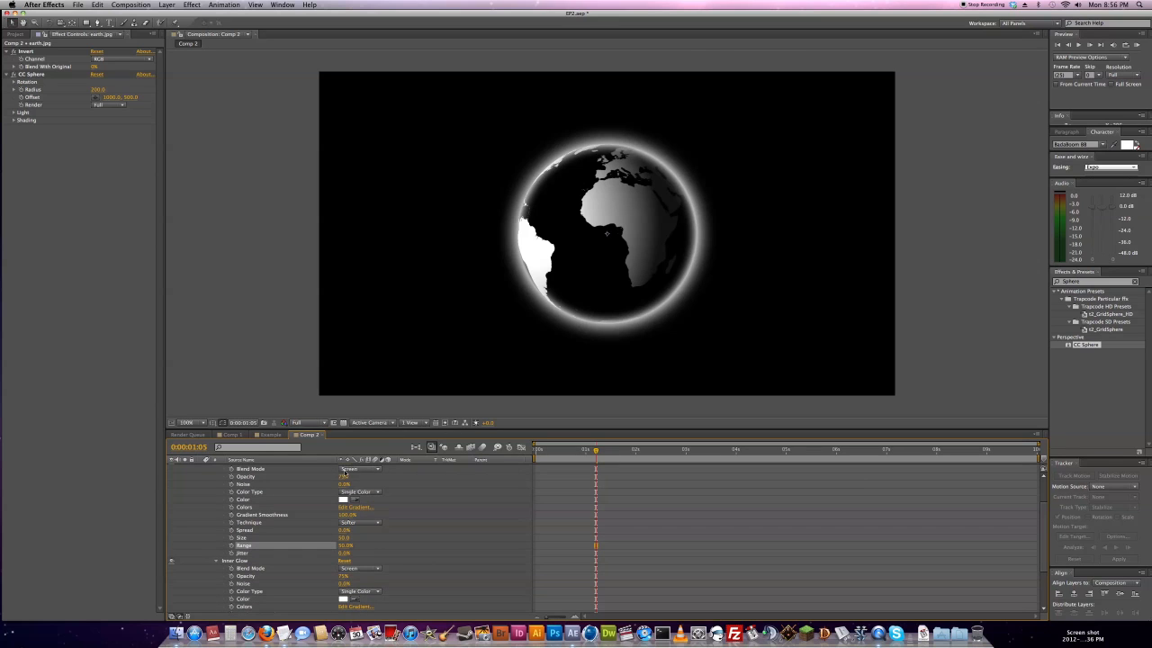
pyautogui.moveTo(343, 481); pyautogui.dragTo(317, 481)
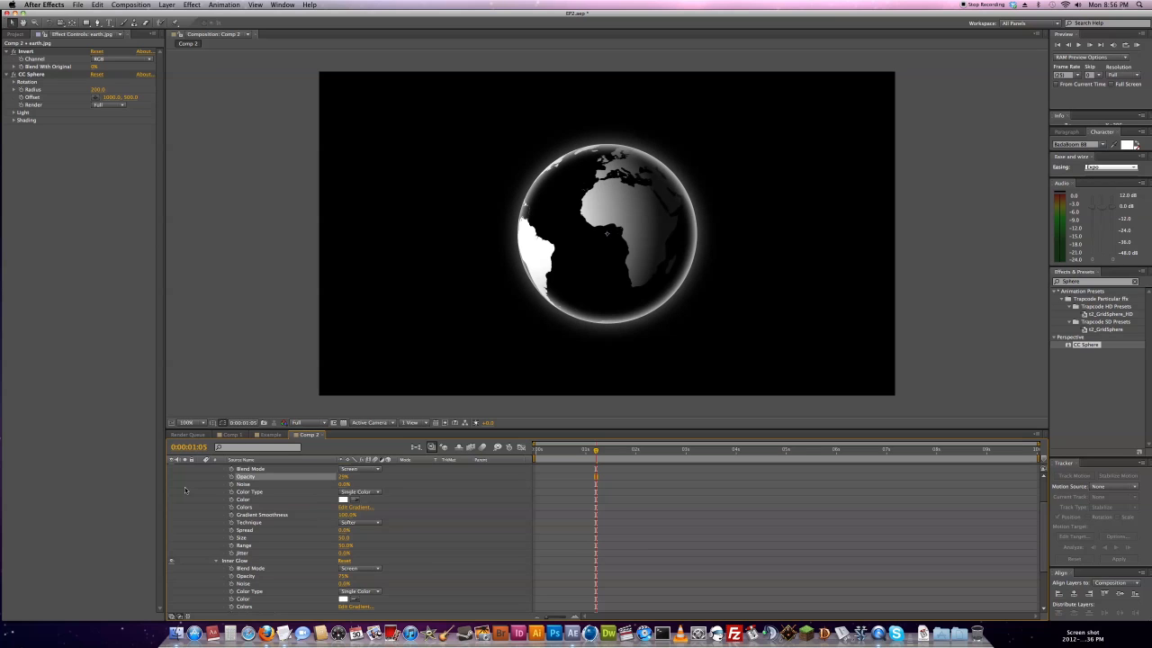
# Collapse the earth.jpg layer's properties and make the adjustment layer visible again
pyautogui.scroll(3, 185, 490)
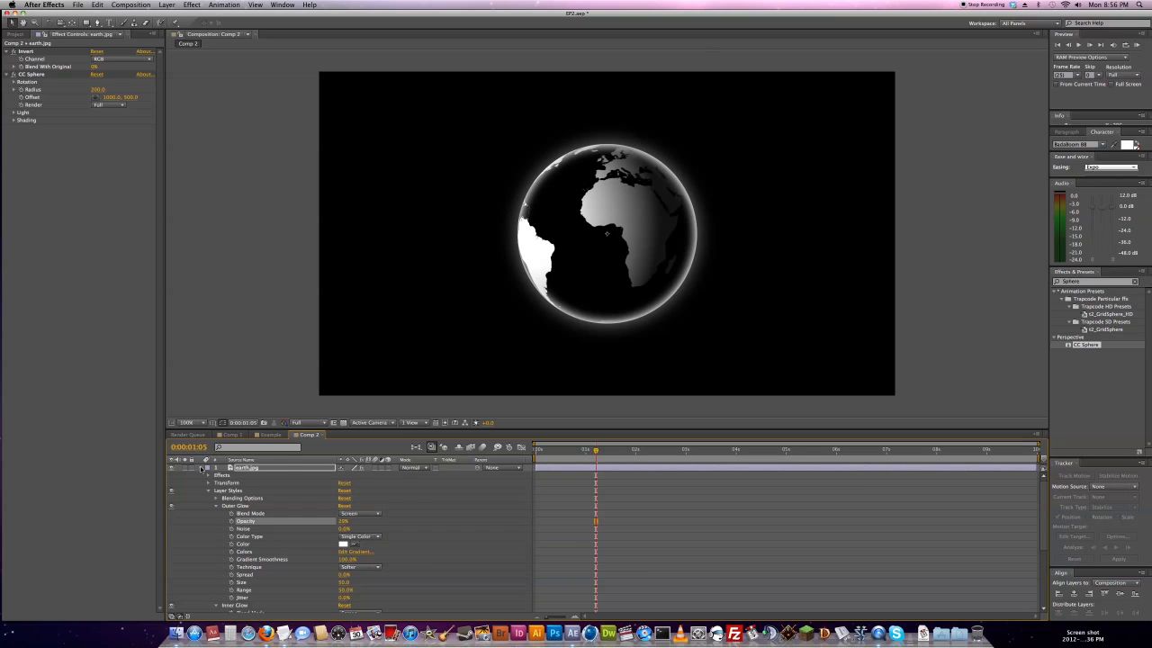
pyautogui.click(201, 468)
pyautogui.click(172, 475)
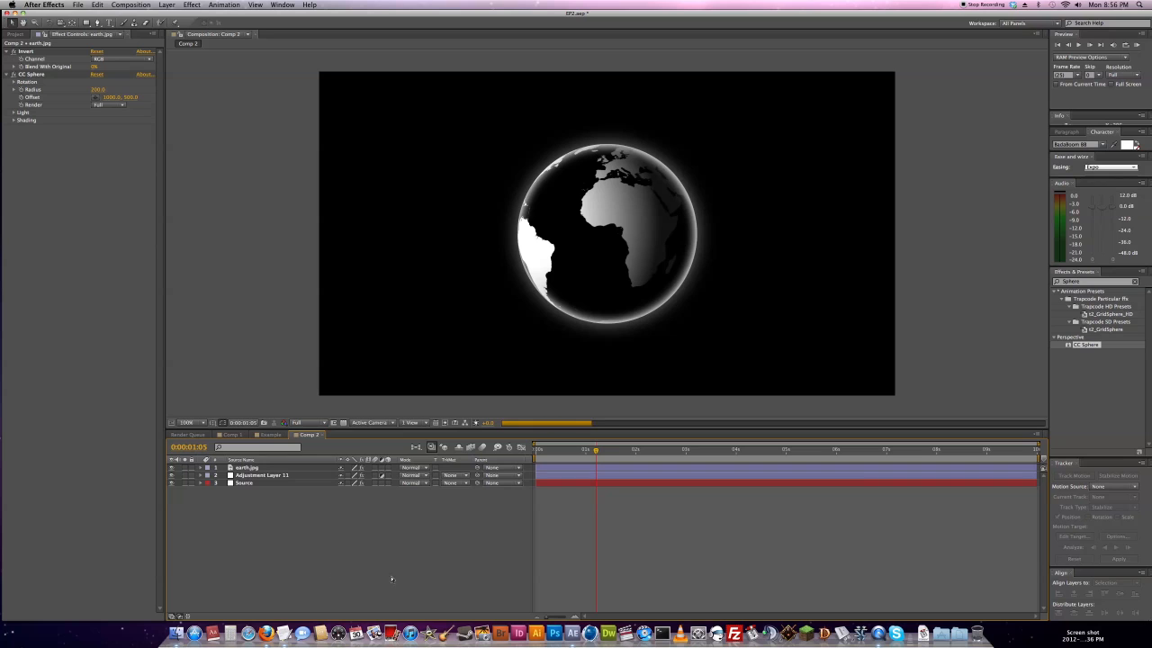